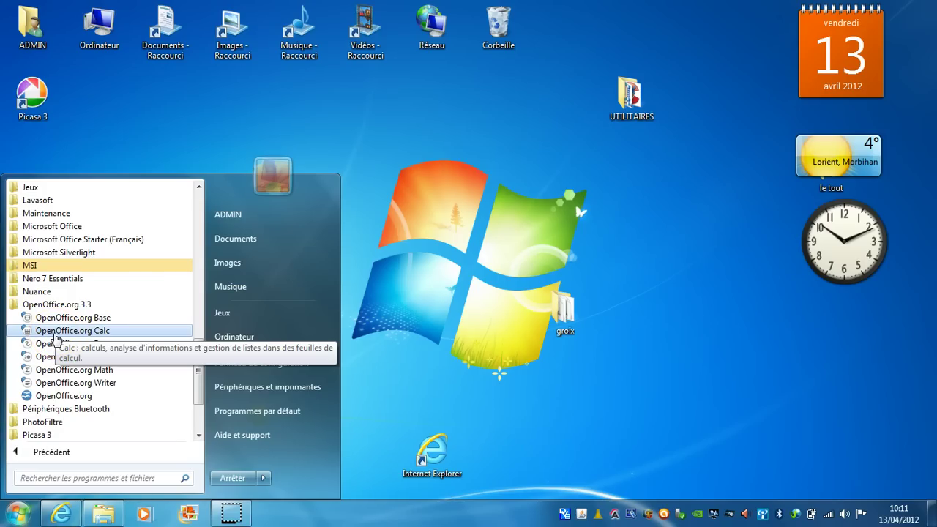
pyautogui.click(55, 335)
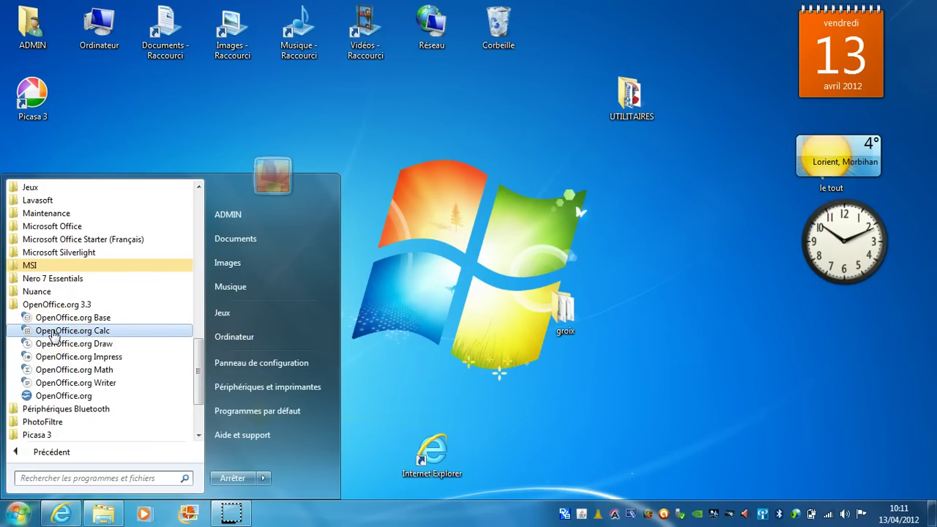
pyautogui.rightClick(55, 335)
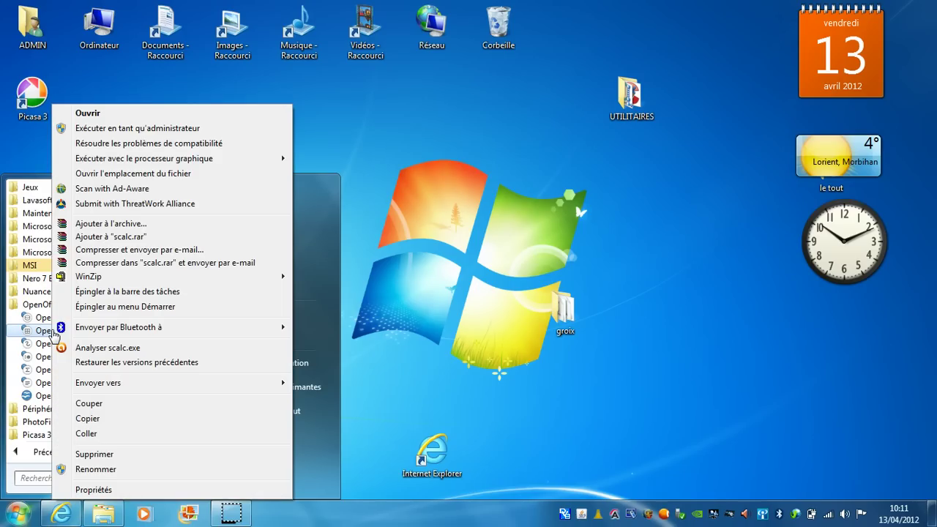
pyautogui.click(120, 225)
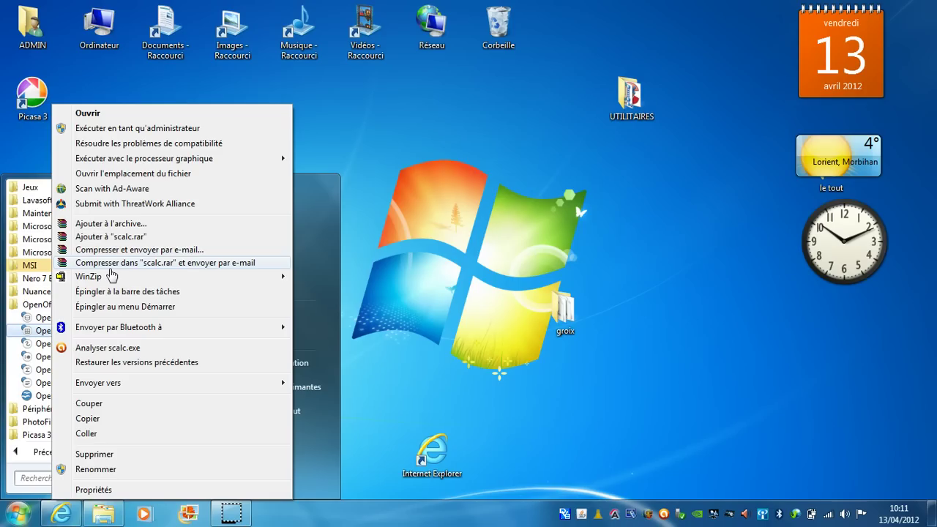
pyautogui.moveTo(110, 382)
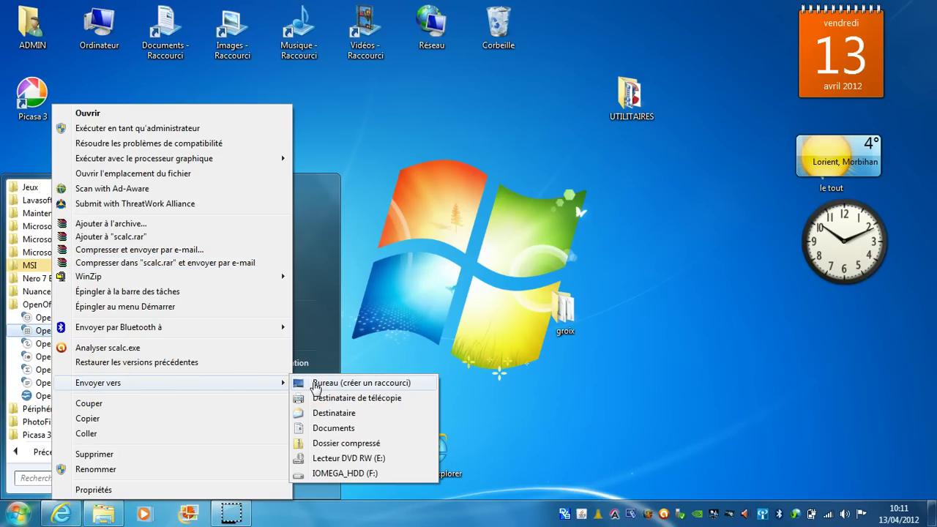
pyautogui.click(542, 380)
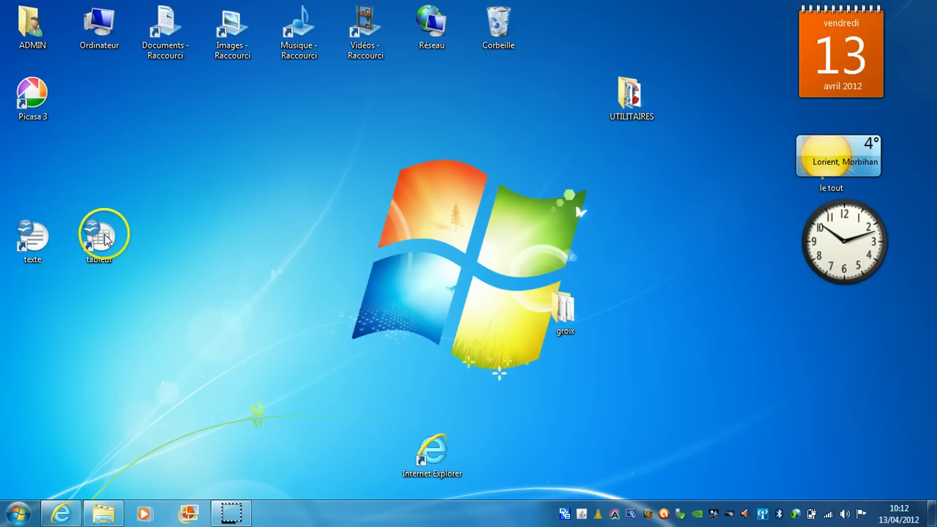
# Open a blank spreadsheet from the tableur shortcut on the desktop and set its zoom to 100%
pyautogui.click(105, 236)
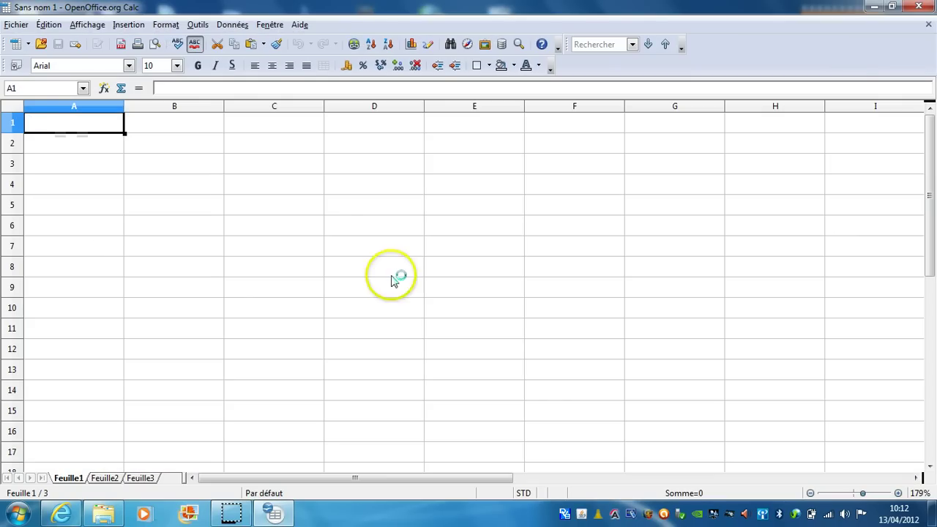
pyautogui.moveTo(866, 495); pyautogui.dragTo(857, 497)
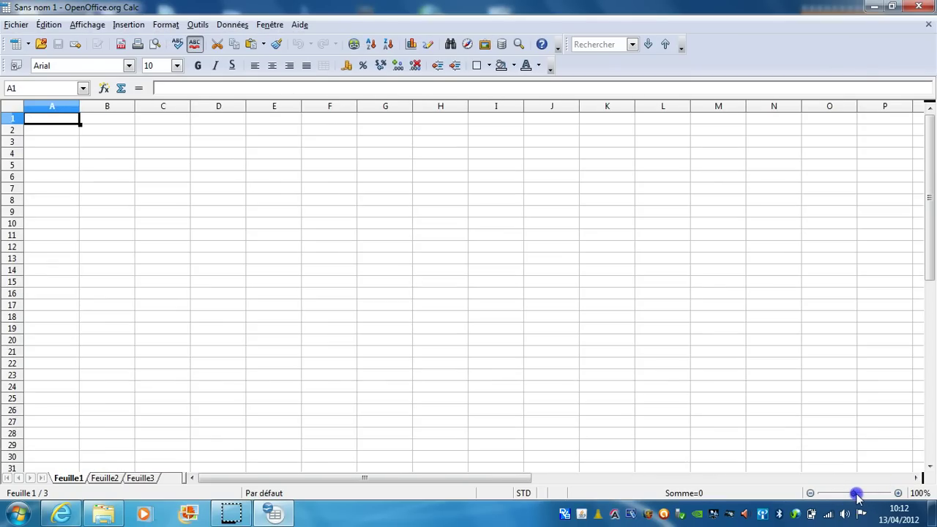
pyautogui.click(654, 236)
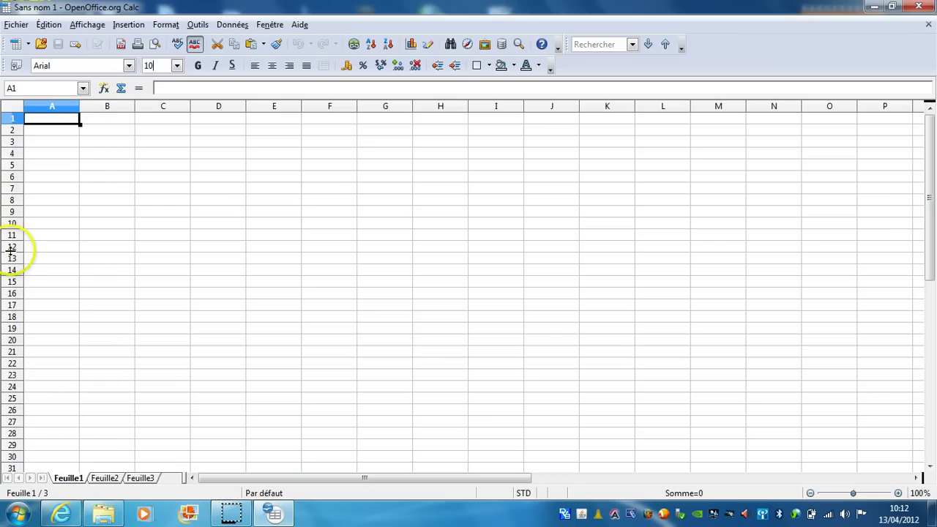
# Select cell B13 and cell D8 in turn, and jump to cell G23 by entering its reference
pyautogui.click(104, 263)
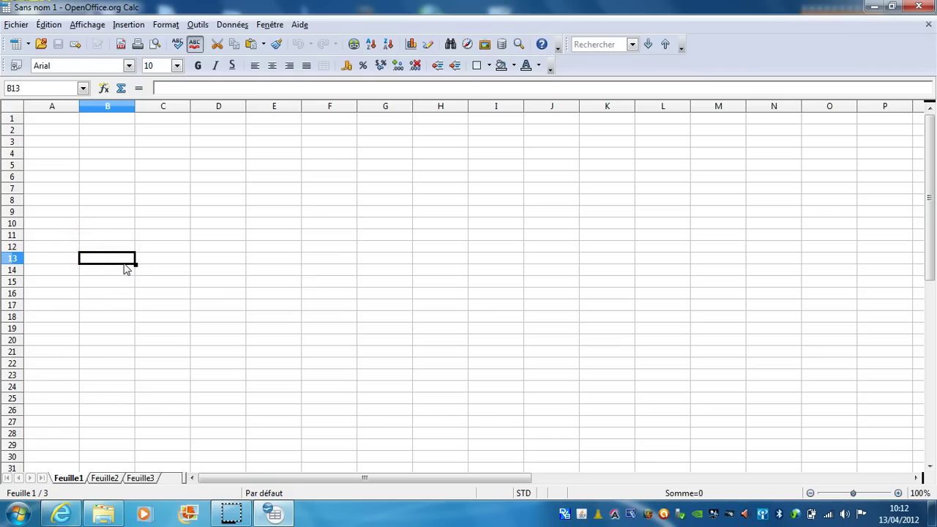
pyautogui.click(210, 206)
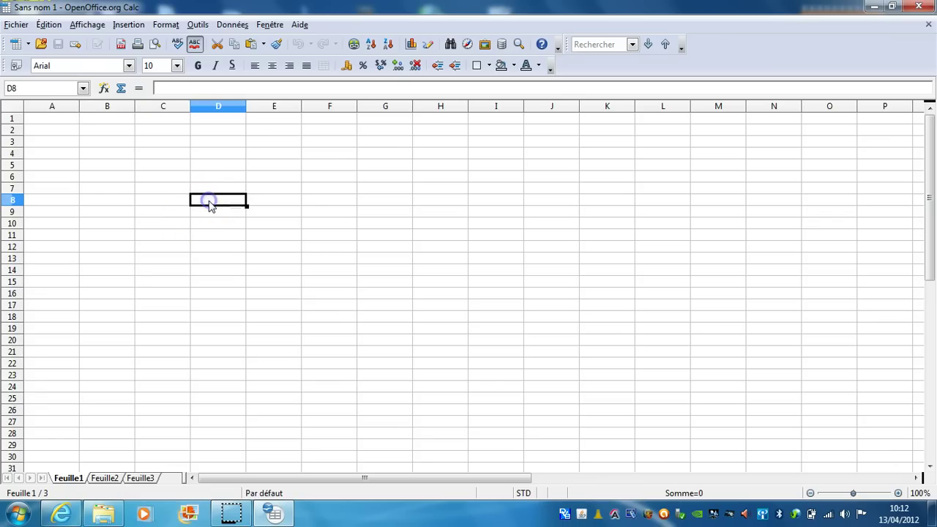
pyautogui.click(25, 88)
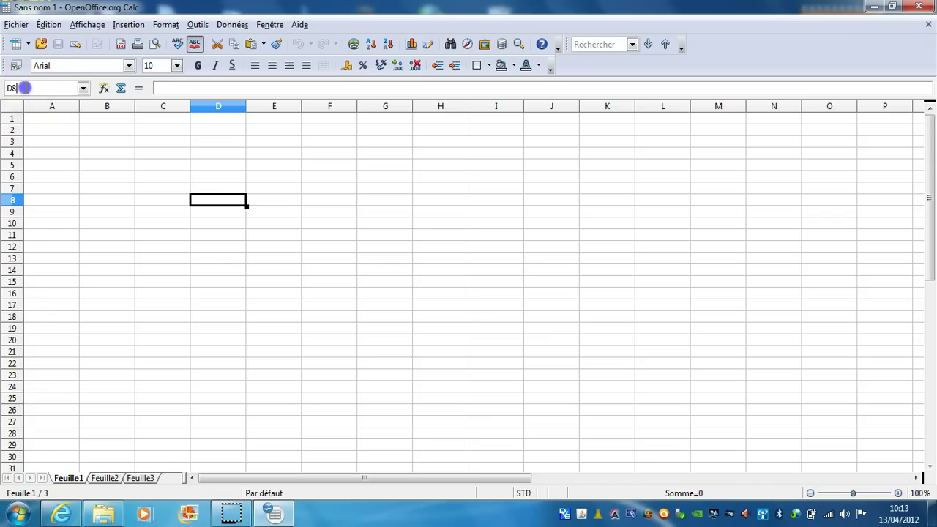
pyautogui.doubleClick(22, 88)
pyautogui.write('g')
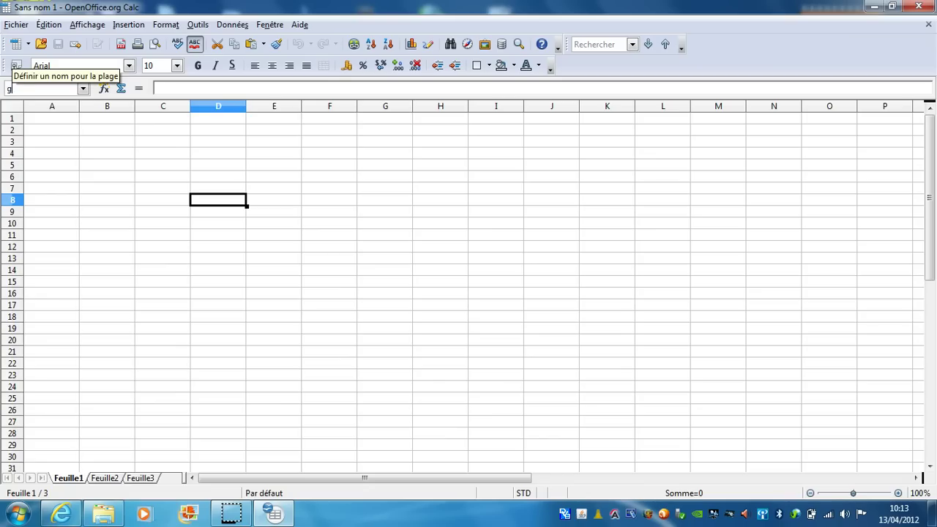
pyautogui.write('23')
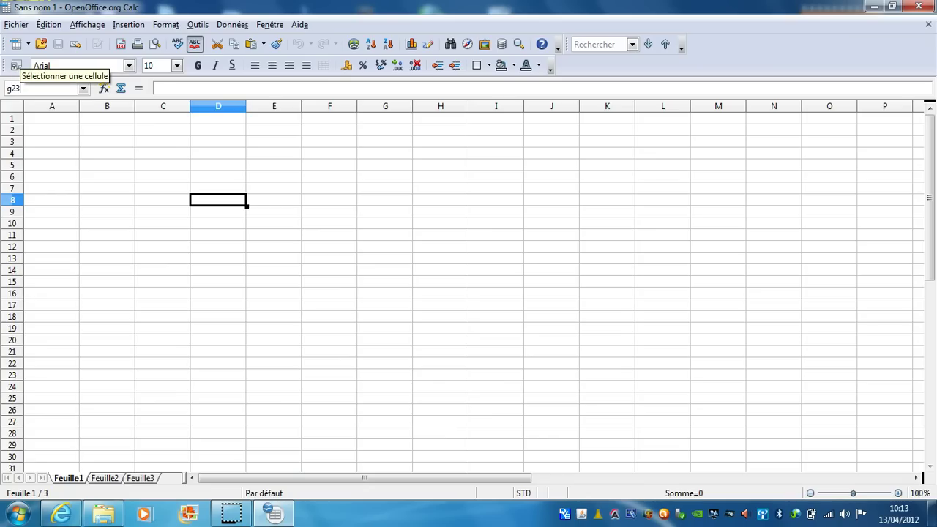
pyautogui.press('Return')
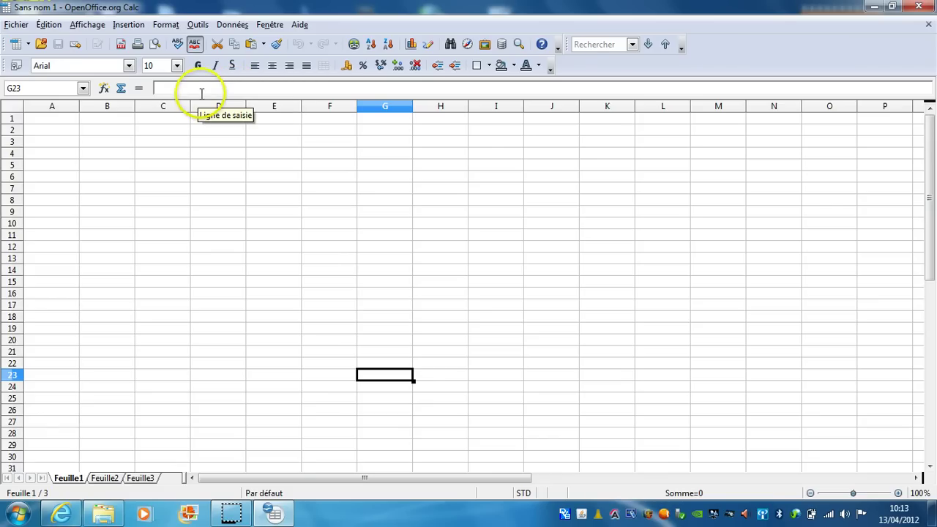
pyautogui.press('alt')
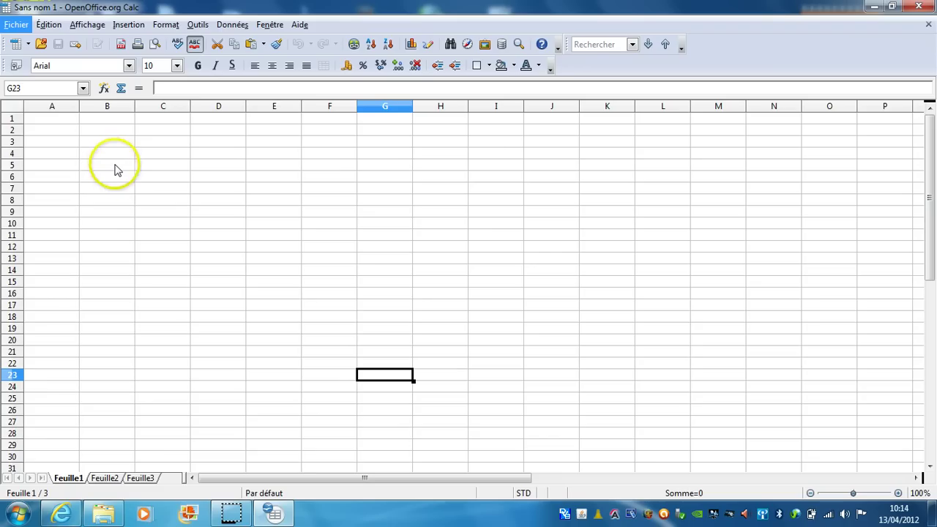
# Enter the month names janvier in cell A2 and fevrier in cell A3
pyautogui.click(59, 132)
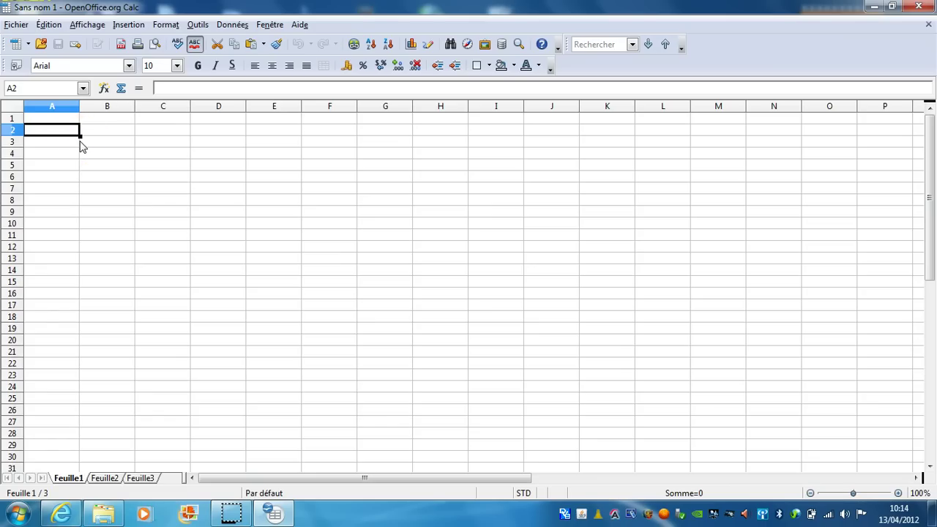
pyautogui.write('janvier')
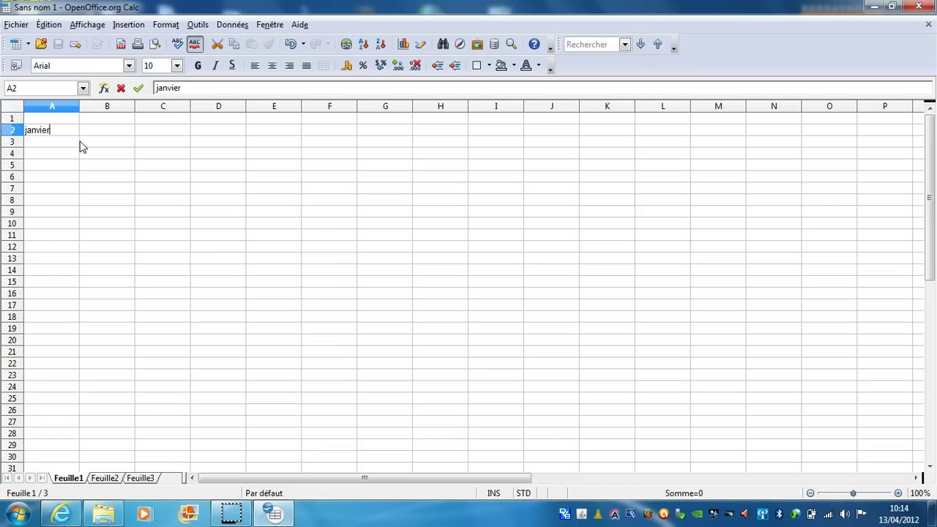
pyautogui.press('Return')
pyautogui.write('fe')
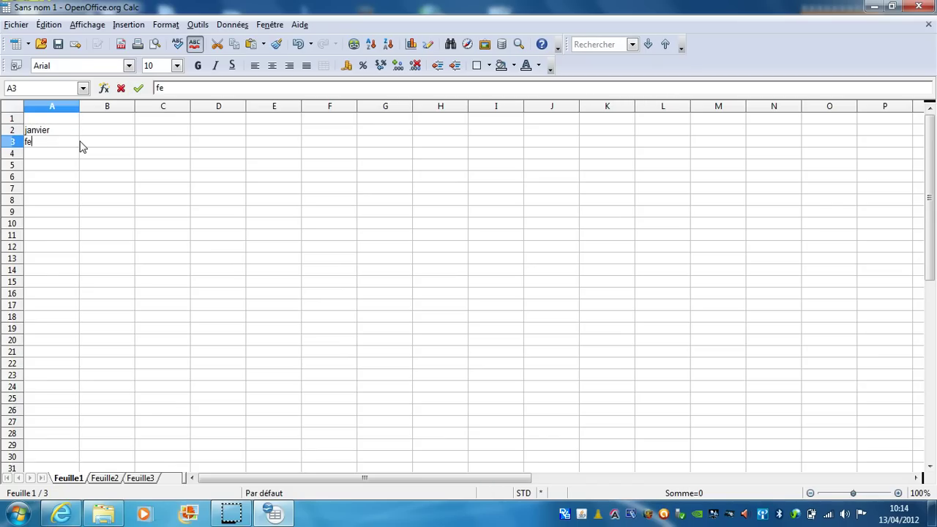
pyautogui.write('vrier')
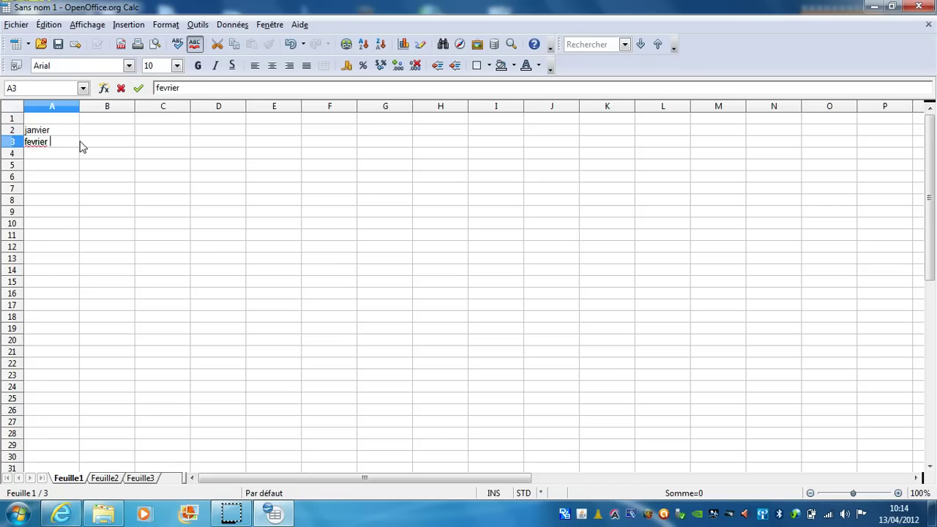
pyautogui.press('Return')
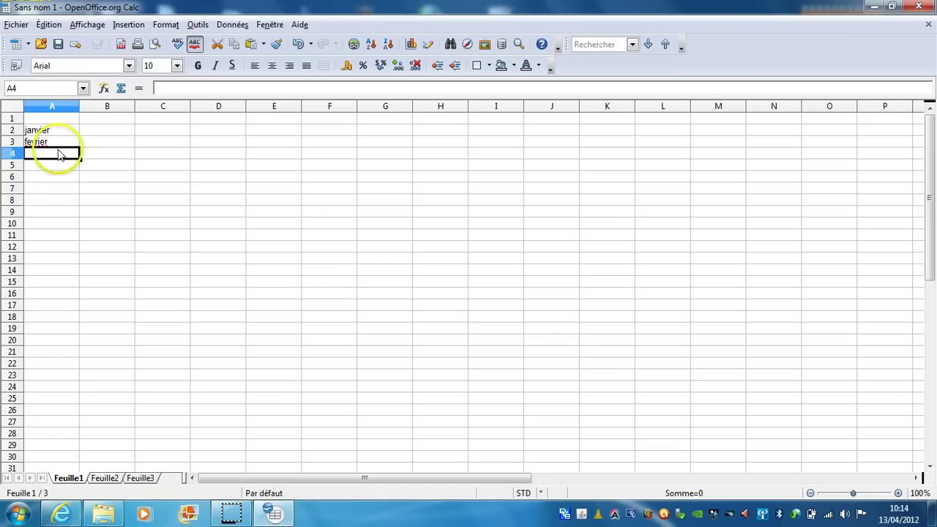
# Try to extend the month series from cell A3 alone down to A8, and undo the fill
pyautogui.click(44, 145)
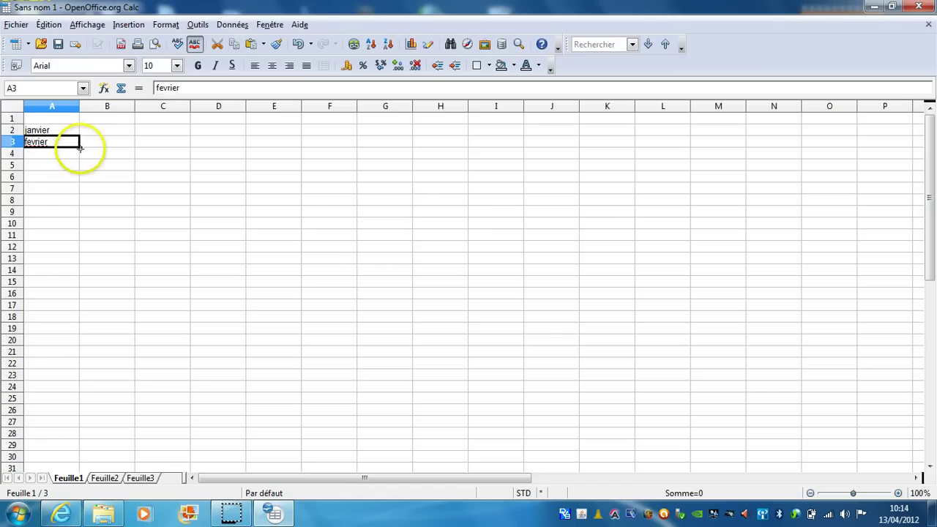
pyautogui.moveTo(79, 147); pyautogui.dragTo(77, 202)
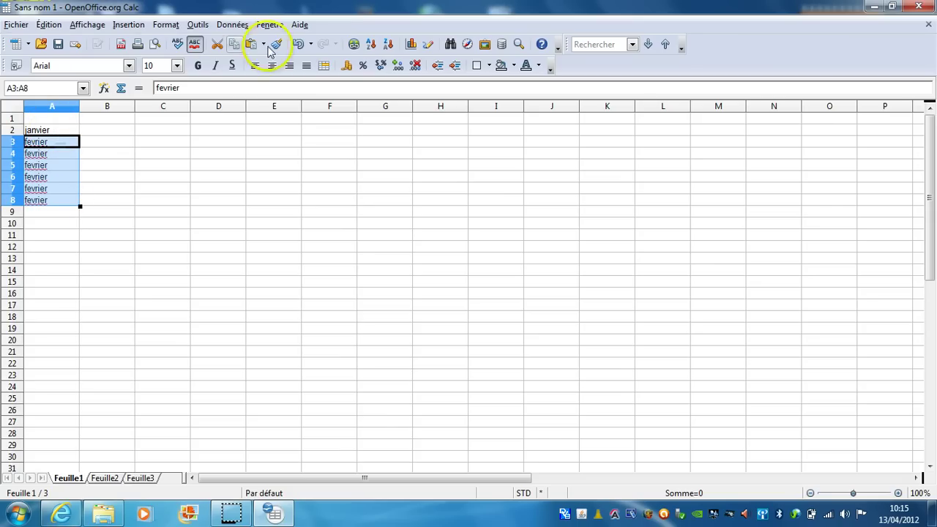
pyautogui.click(298, 44)
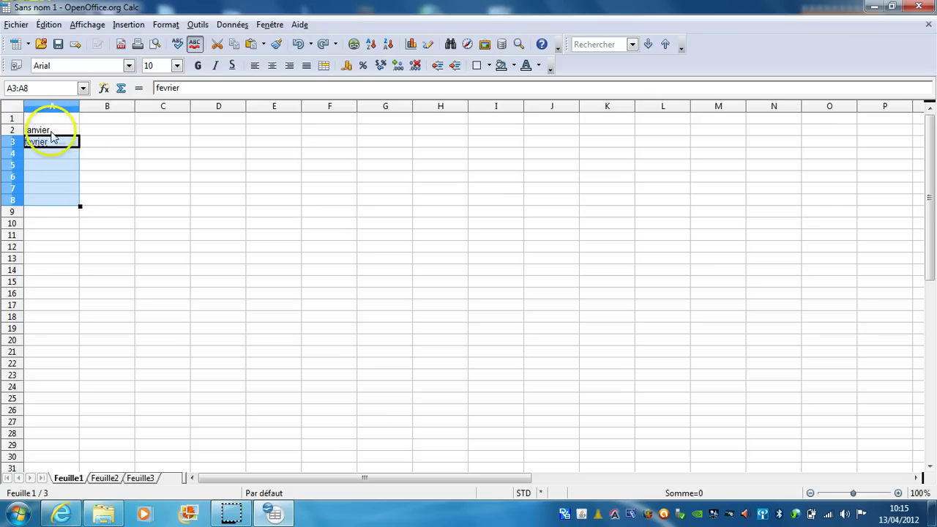
# Try to extend the month series from cells A2:A3 together down to A10, and undo the fill
pyautogui.click(51, 131)
pyautogui.moveTo(51, 134); pyautogui.dragTo(51, 142)
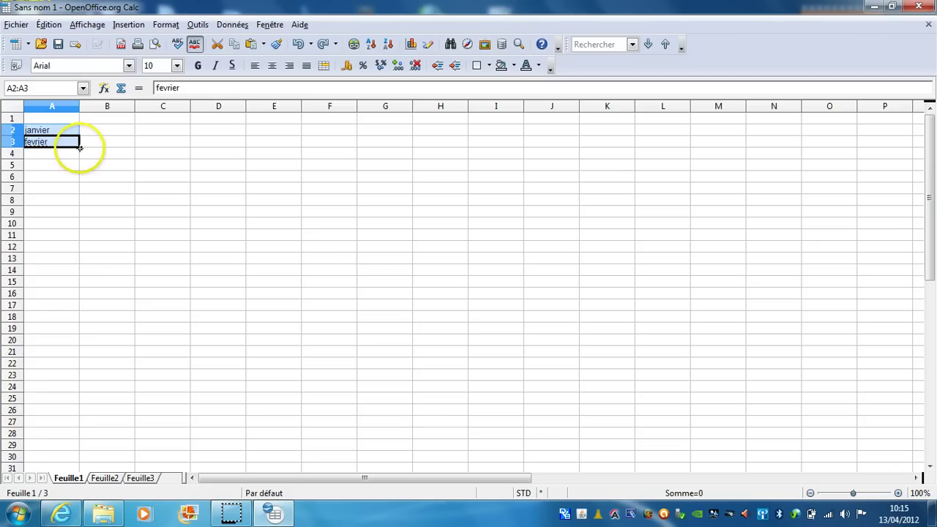
pyautogui.moveTo(80, 148); pyautogui.dragTo(81, 230)
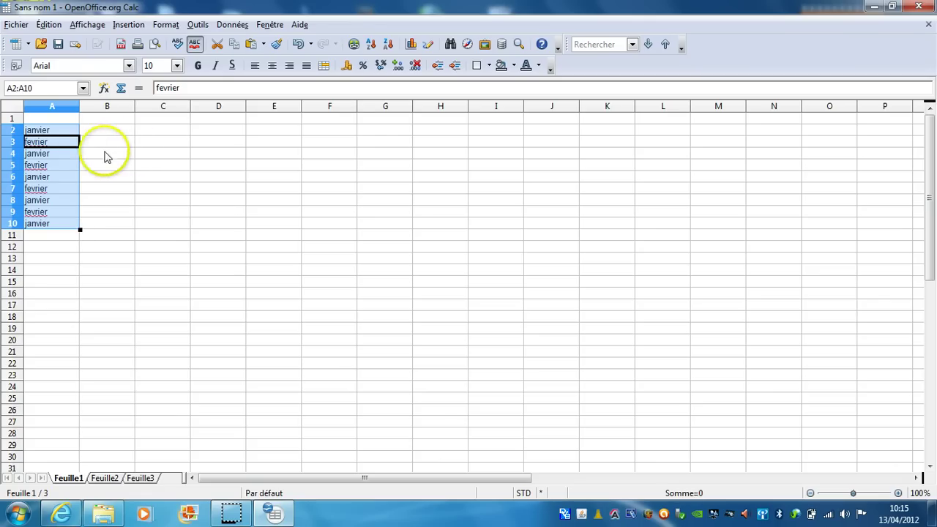
pyautogui.click(298, 44)
# Correct the spelling of the month in cell A3 to février
pyautogui.click(58, 143)
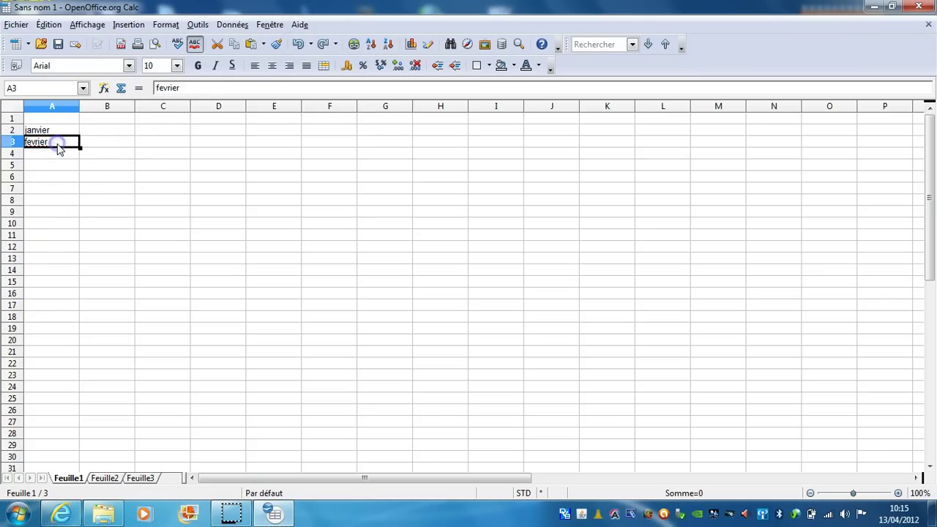
pyautogui.click(182, 88)
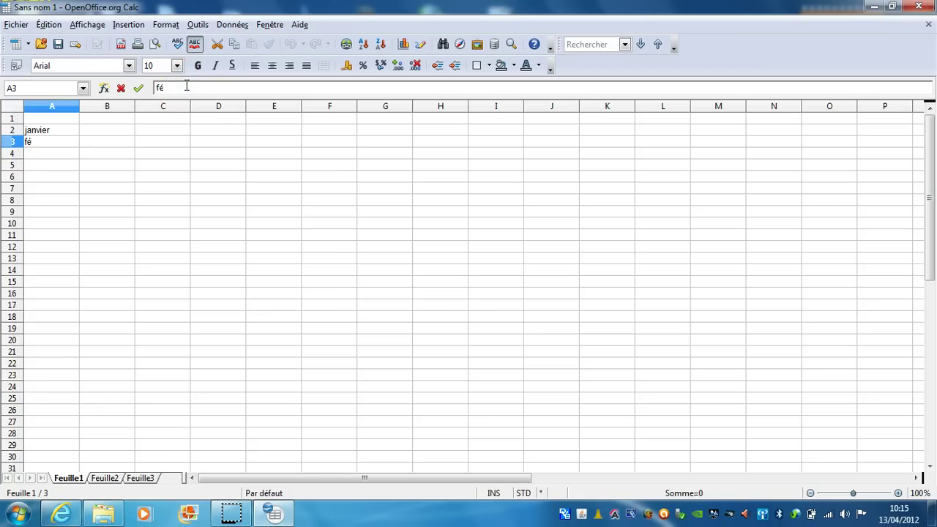
pyautogui.press('Return')
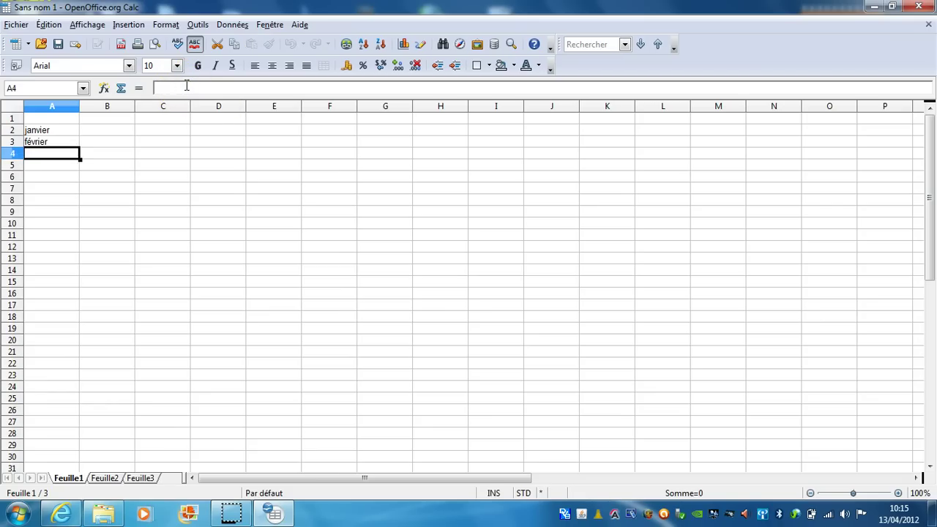
# Fill the month series from février in cell A3 down to juin in cell A7
pyautogui.click(66, 136)
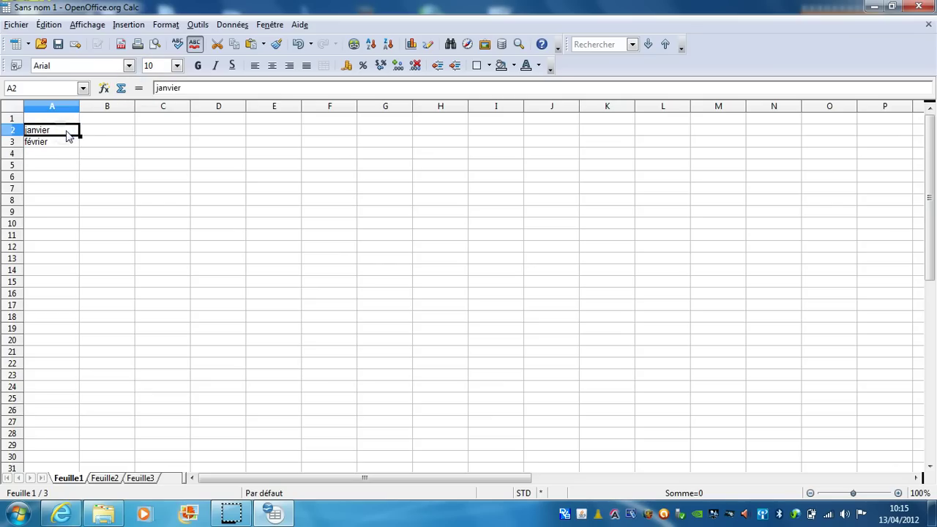
pyautogui.click(71, 143)
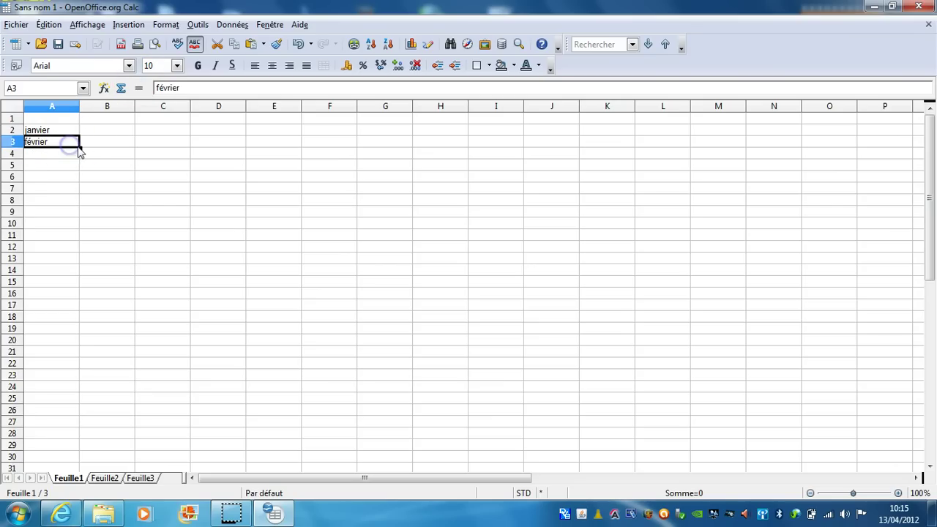
pyautogui.moveTo(79, 147); pyautogui.dragTo(75, 194)
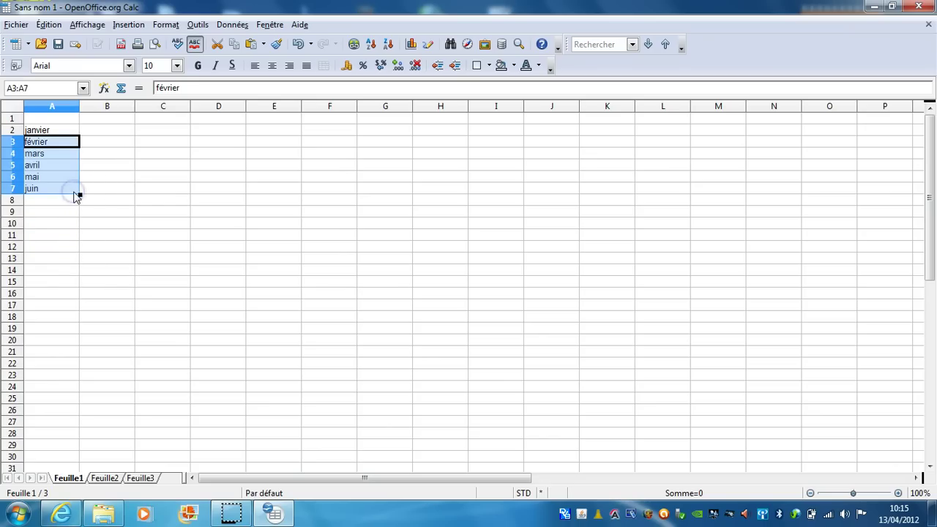
pyautogui.click(135, 199)
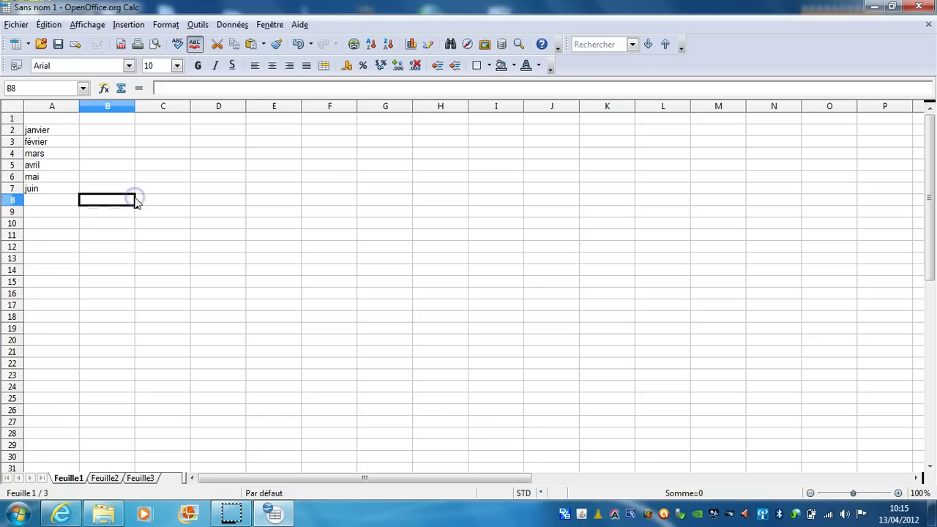
# Enter the column heading essence in cell B1
pyautogui.click(105, 117)
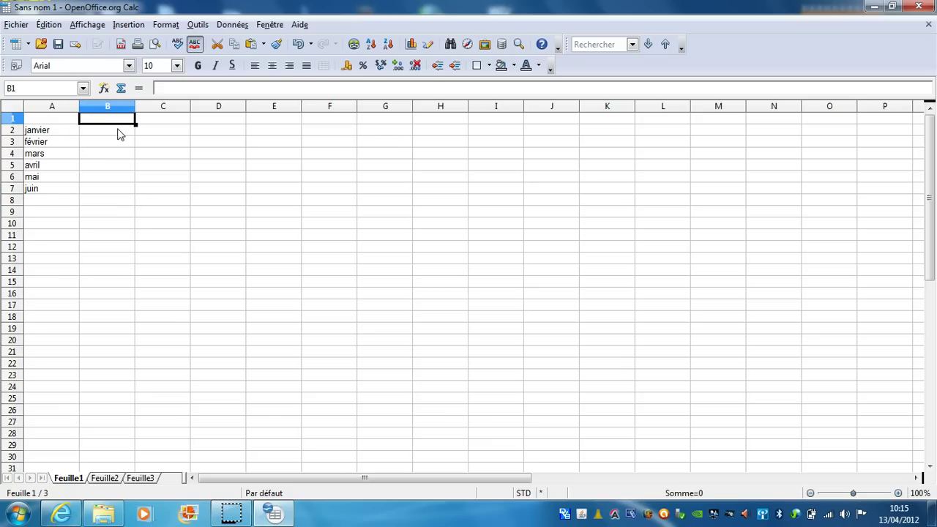
pyautogui.write('essence')
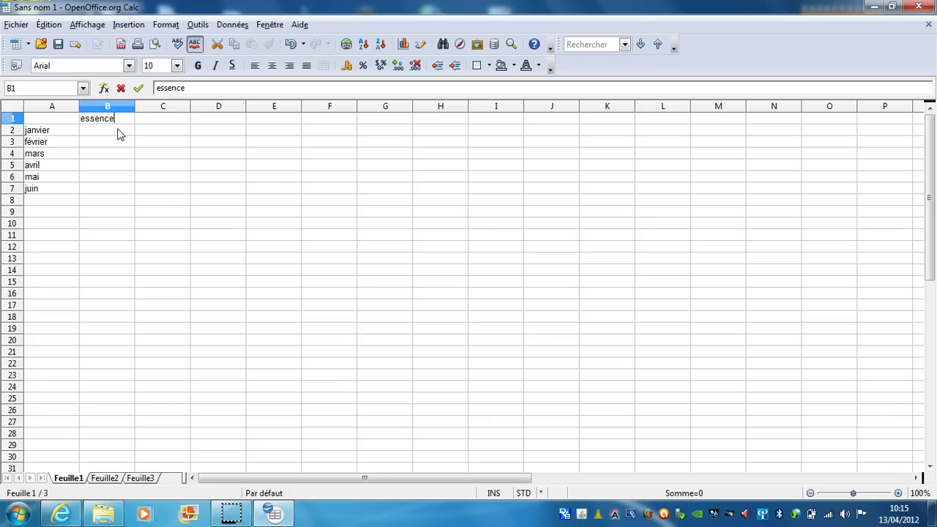
pyautogui.press('Tab')
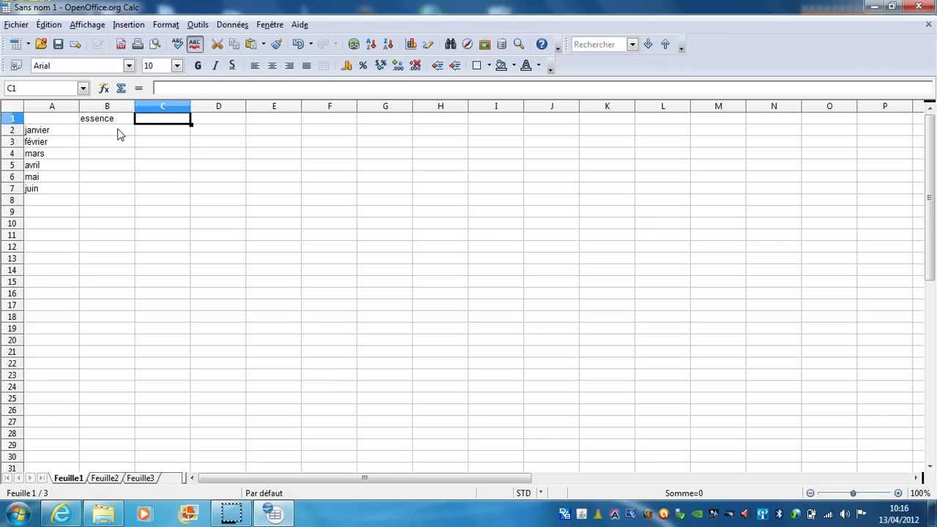
# Enter the column headings garage, nettoyage and Parking in cells C1, D1 and E1
pyautogui.write('garage')
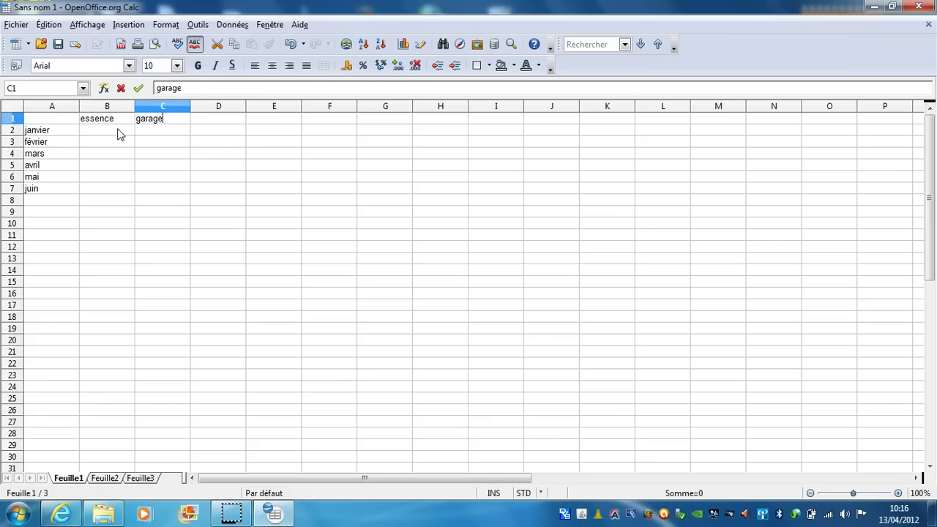
pyautogui.click(243, 144)
pyautogui.click(227, 120)
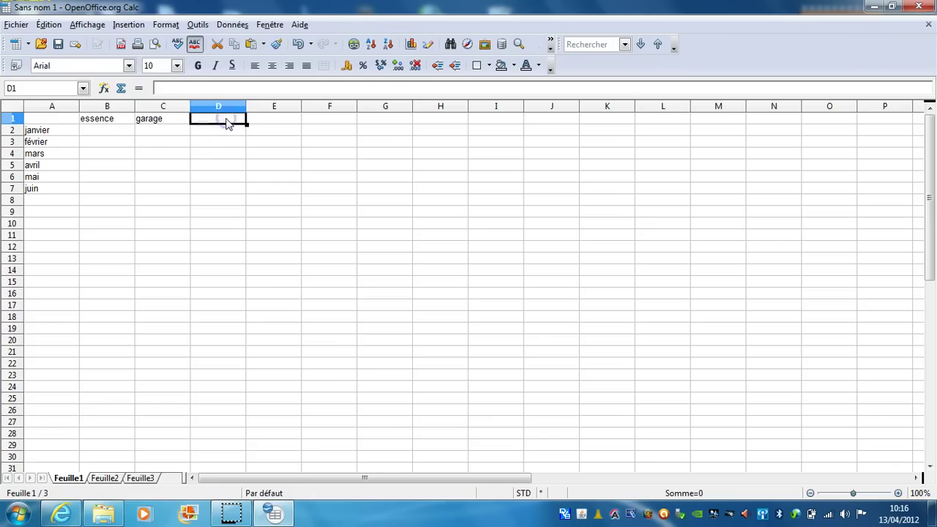
pyautogui.write('nettoyage')
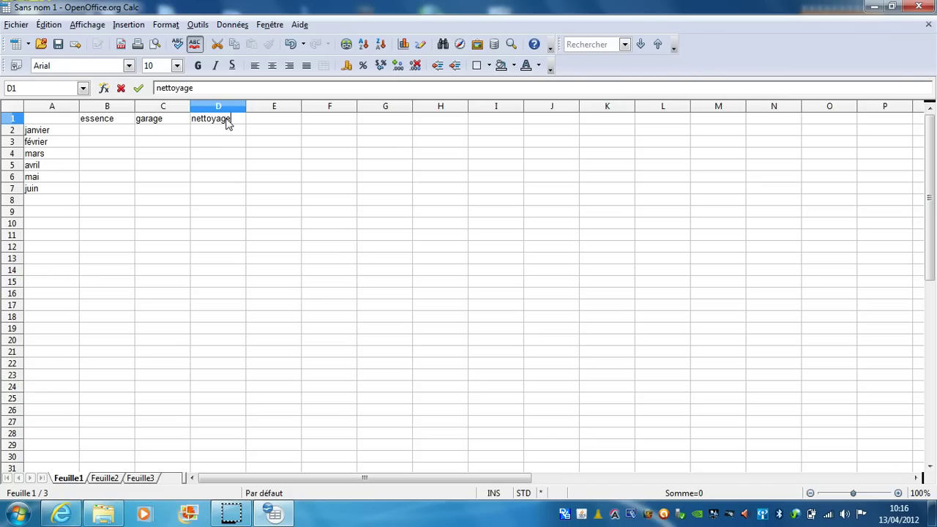
pyautogui.press('Tab')
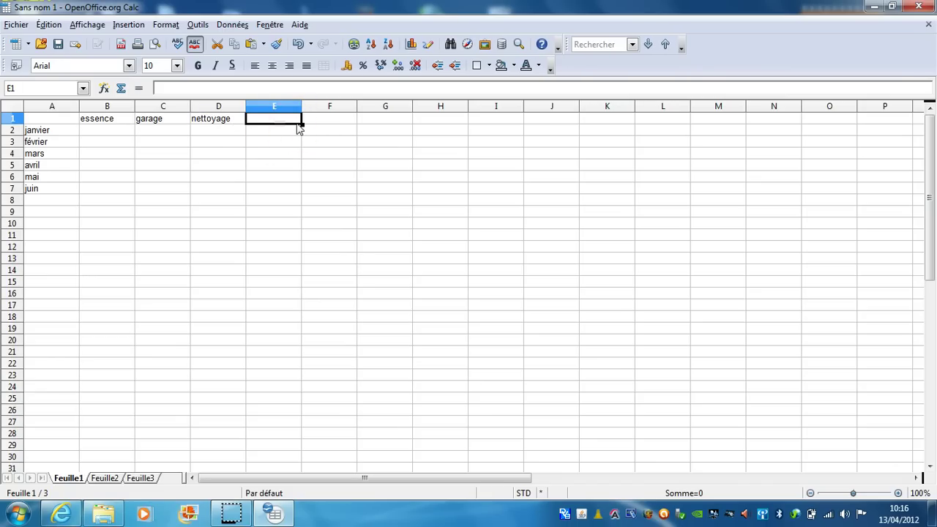
pyautogui.write('Par')
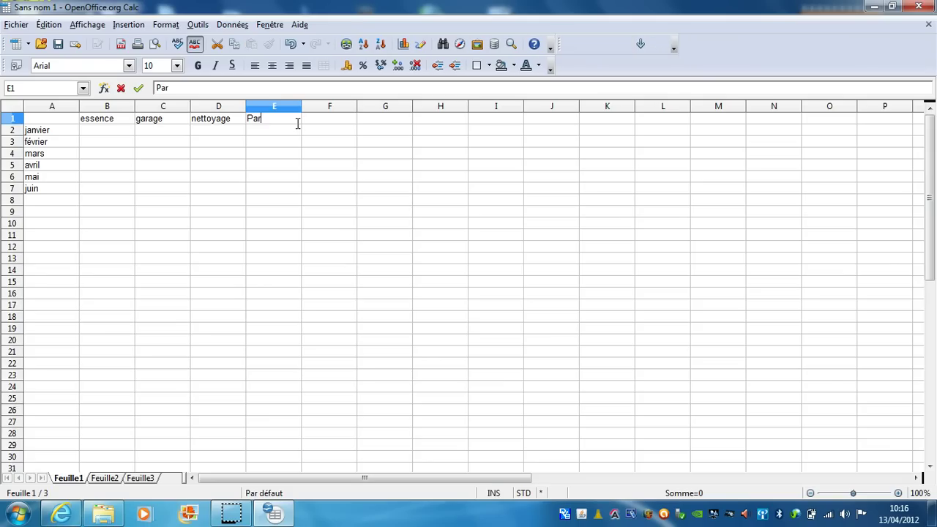
pyautogui.write('king')
pyautogui.press('Return')
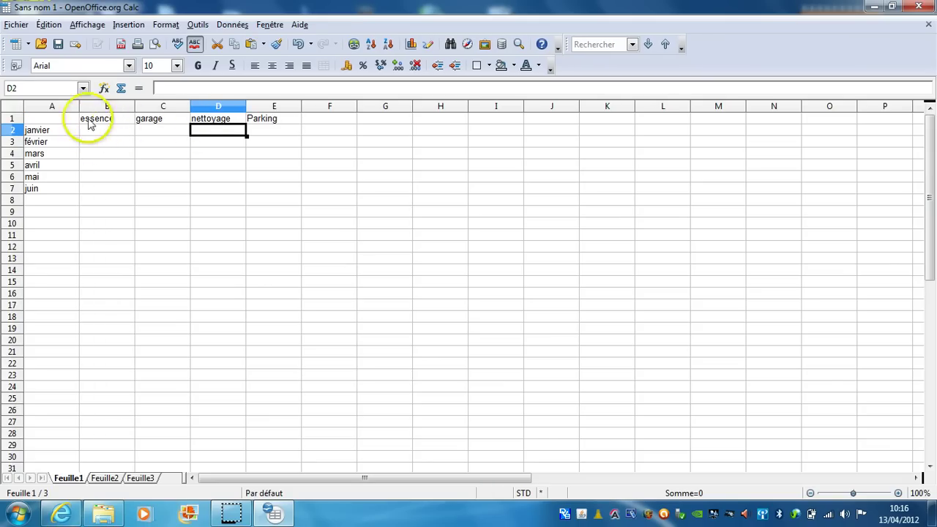
# Enter the essence amounts for janvier to mars in cells B2 to B4: 70, 145 and 215
pyautogui.click(106, 137)
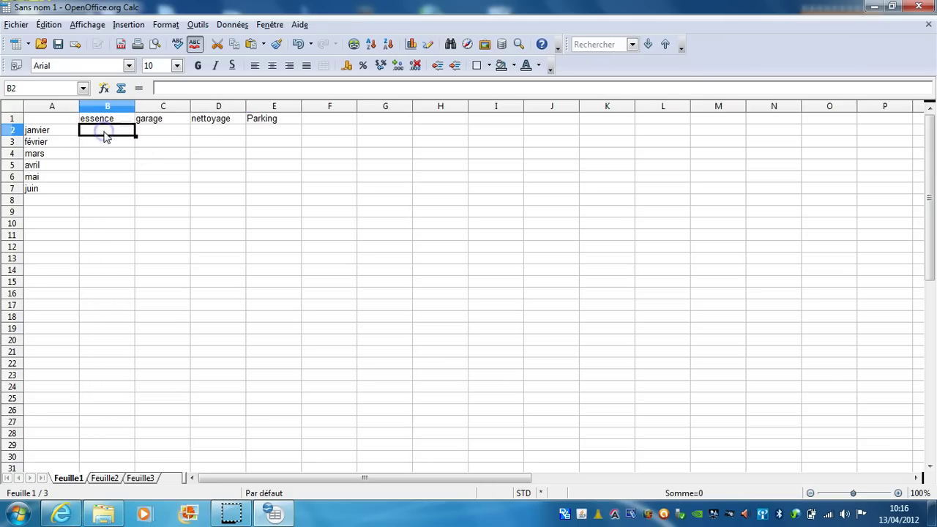
pyautogui.write('70')
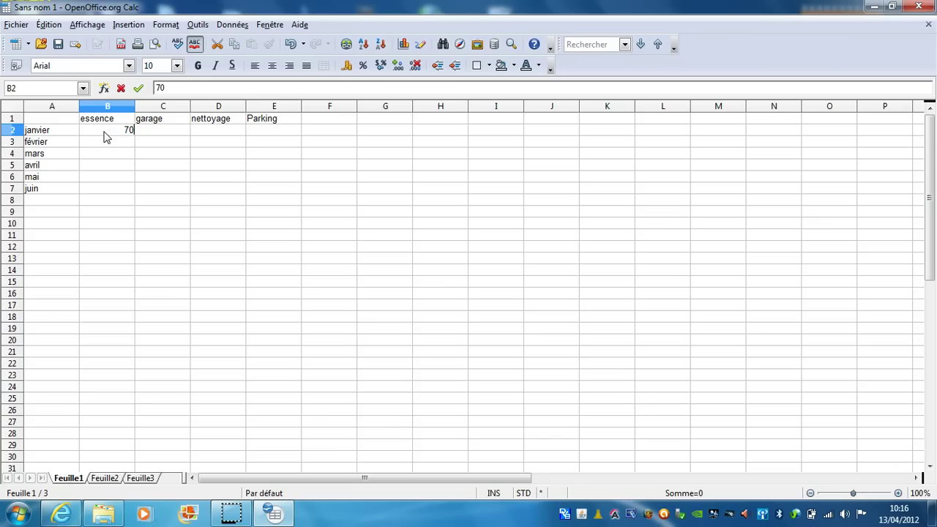
pyautogui.press('Return')
pyautogui.moveTo(108, 132); pyautogui.dragTo(88, 148)
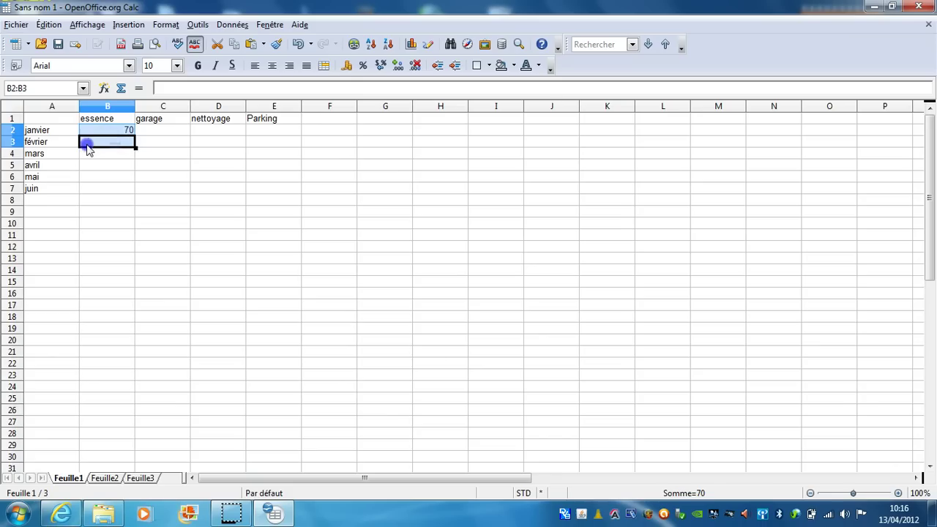
pyautogui.click(87, 149)
pyautogui.write('1')
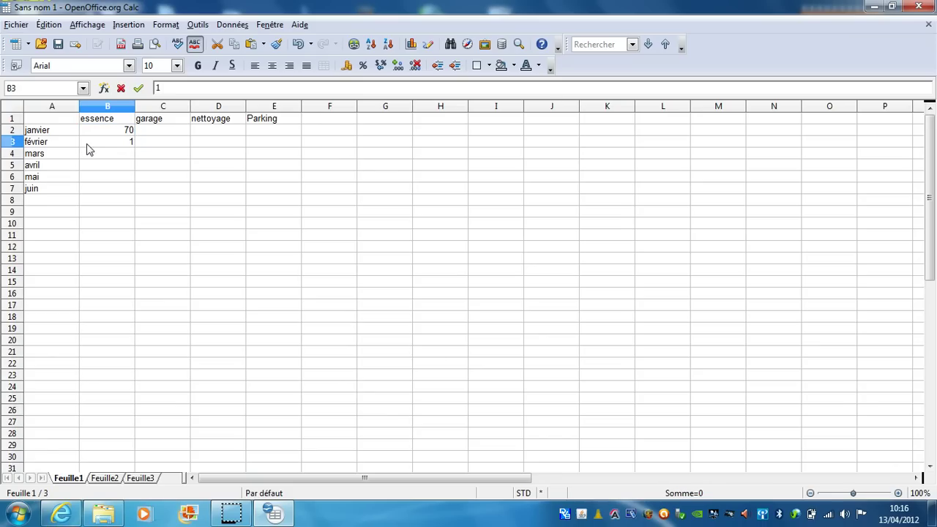
pyautogui.write('45')
pyautogui.press('Return')
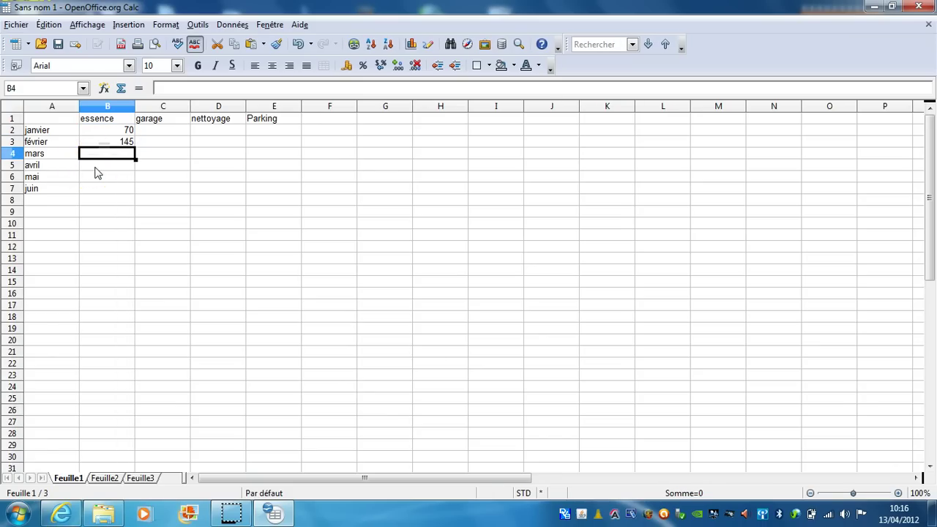
pyautogui.write('215')
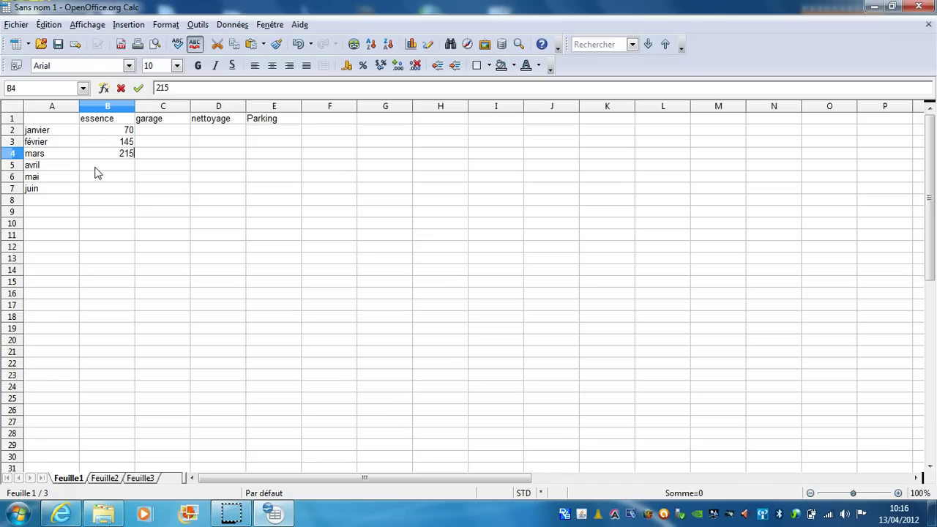
pyautogui.press('Return')
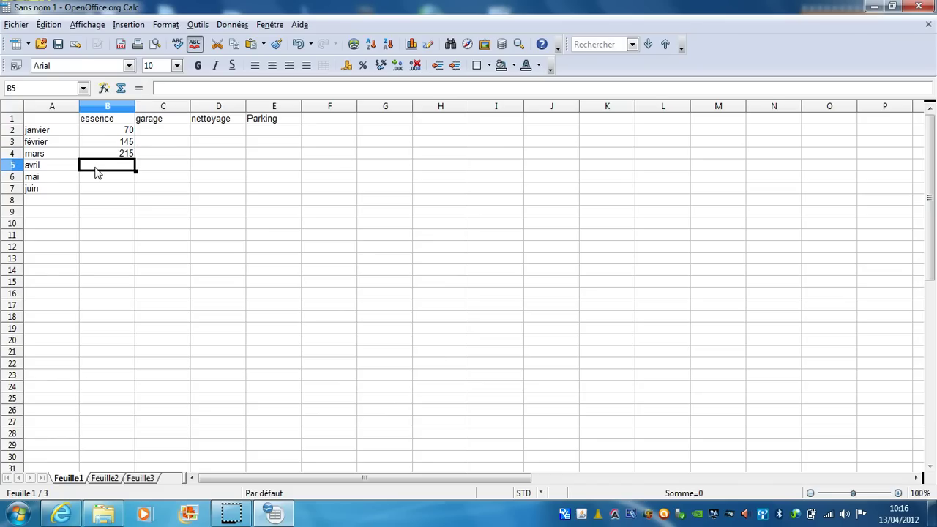
# Enter the essence amounts for avril to juin in cells B5 to B7: 75, 28,25 and 86
pyautogui.write('75')
pyautogui.press('Return')
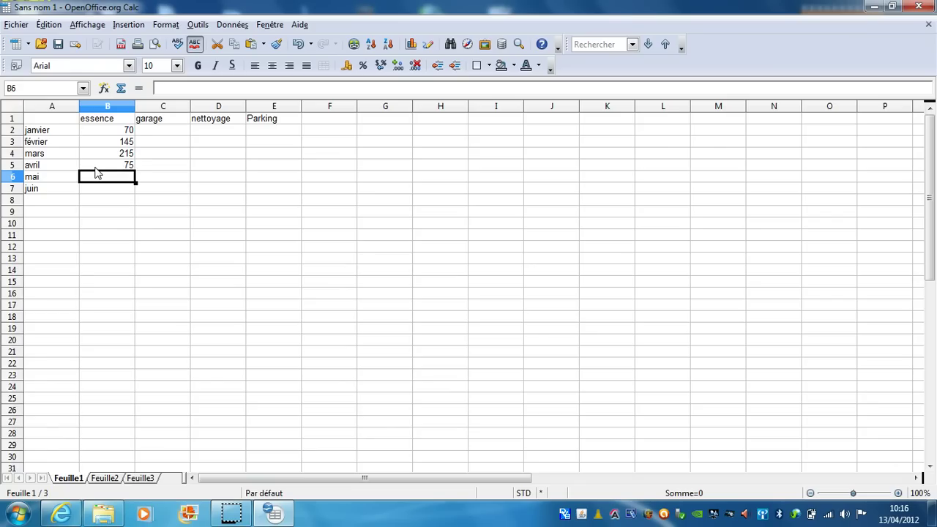
pyautogui.write('28,2')
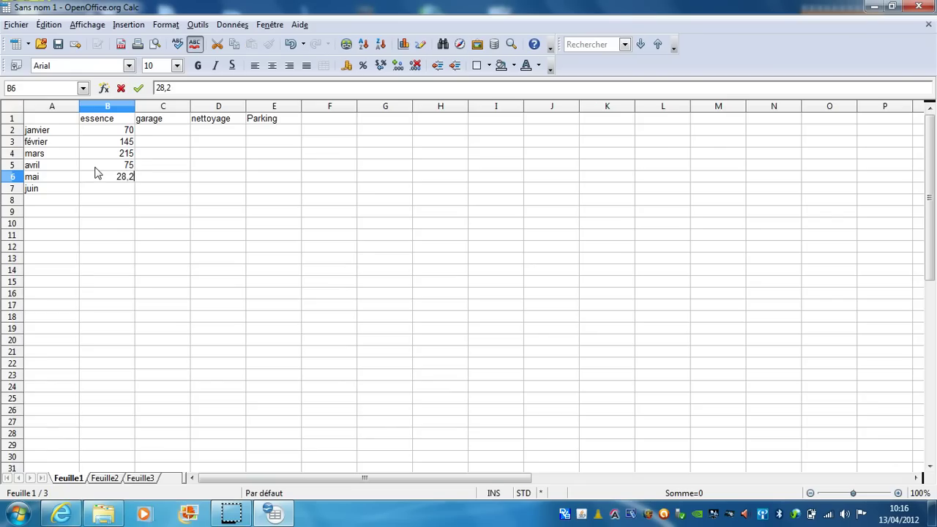
pyautogui.write('25')
pyautogui.press('BackSpace')
pyautogui.press('BackSpace')
pyautogui.write('5')
pyautogui.press('Return')
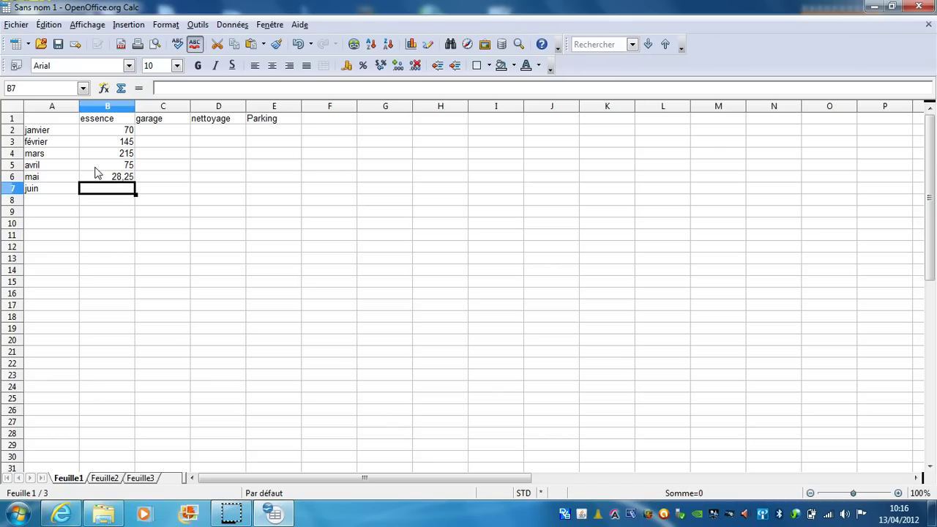
pyautogui.write('86')
pyautogui.press('Return')
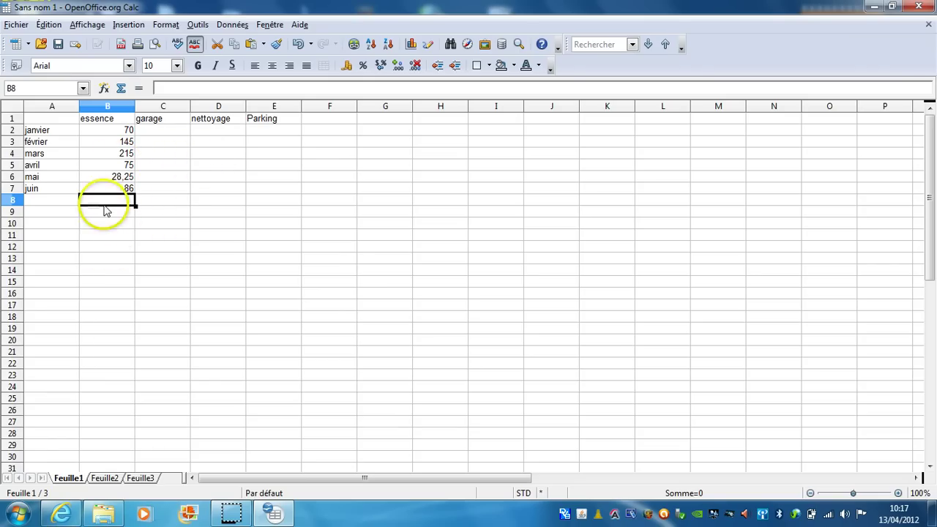
# Enter the row label Total in cell A8, below juin
pyautogui.click(56, 200)
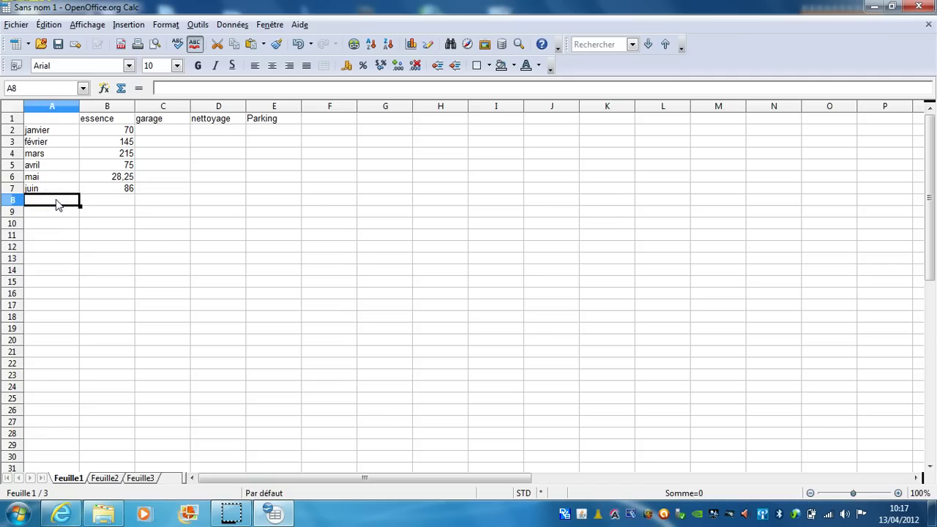
pyautogui.write('Total')
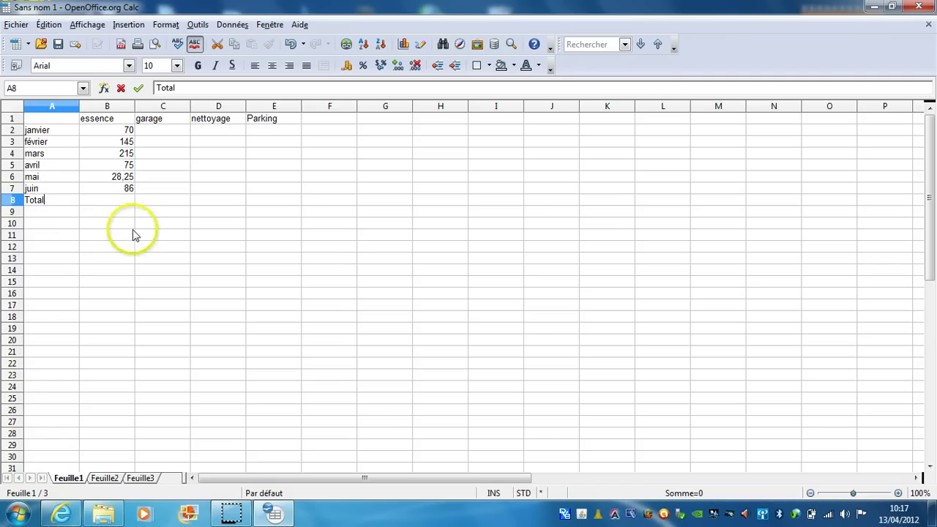
pyautogui.click(125, 227)
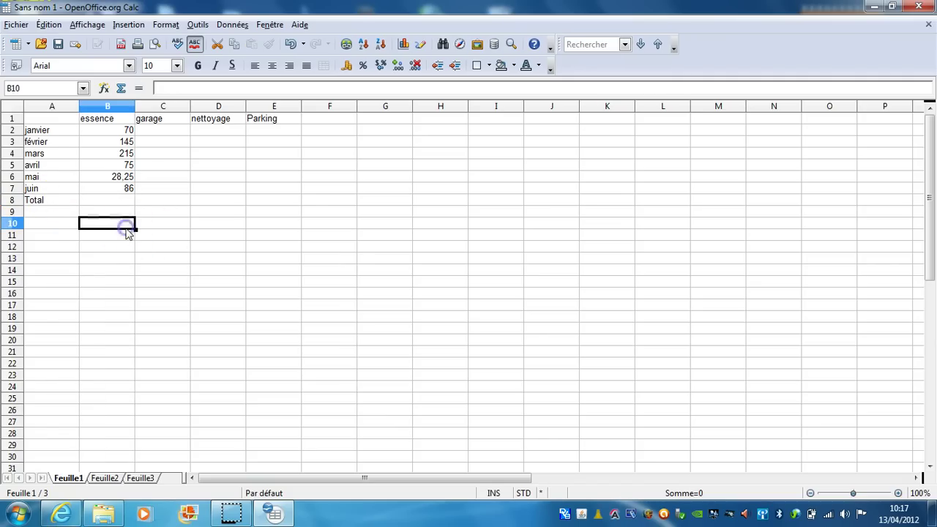
# Total the essence amounts in cell B8 with the formula =B2+B3+B4+B5+B6+B7
pyautogui.click(120, 201)
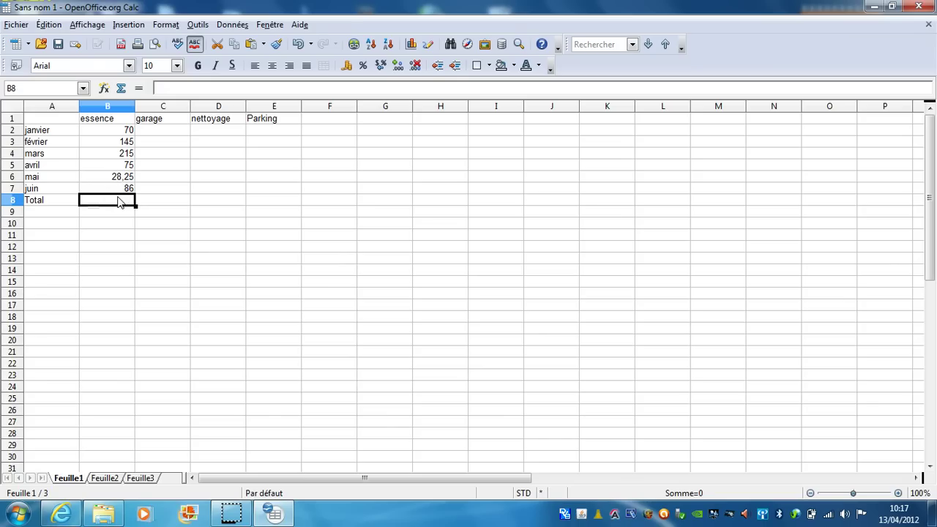
pyautogui.click(119, 202)
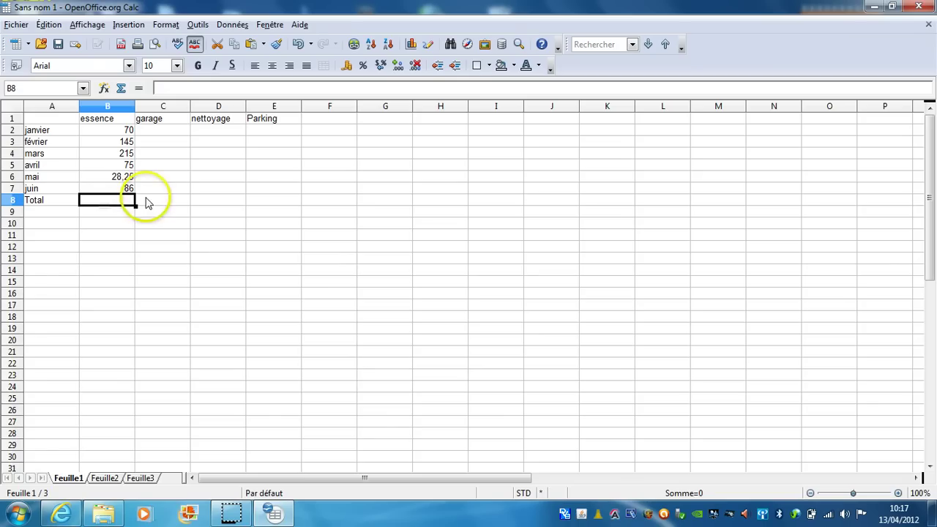
pyautogui.click(119, 199)
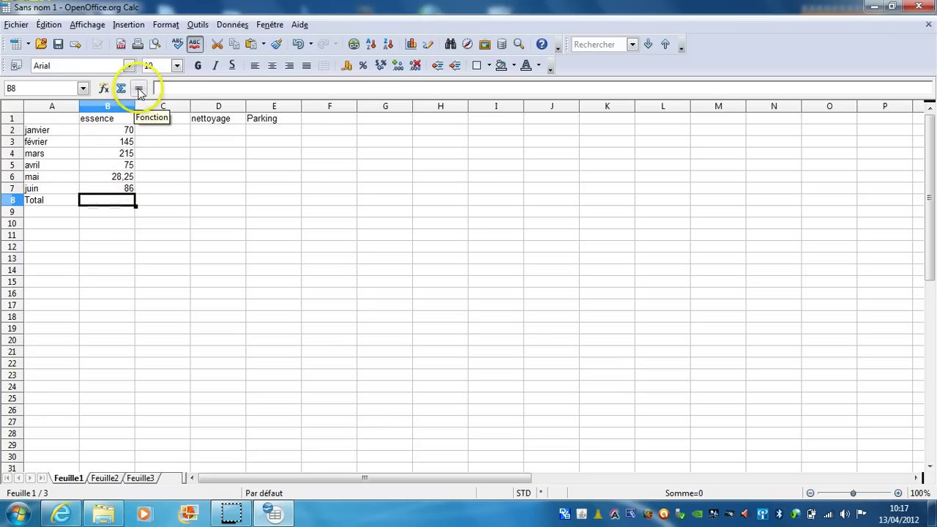
pyautogui.click(138, 89)
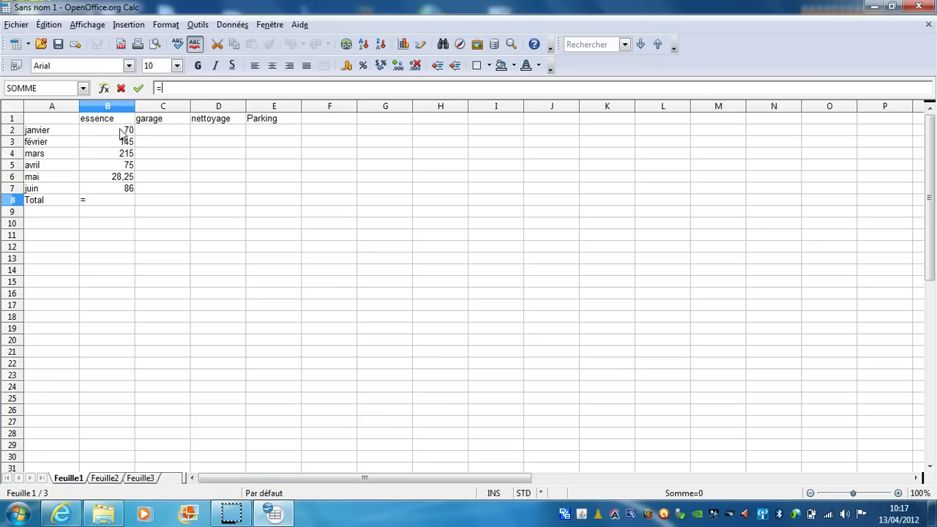
pyautogui.click(122, 134)
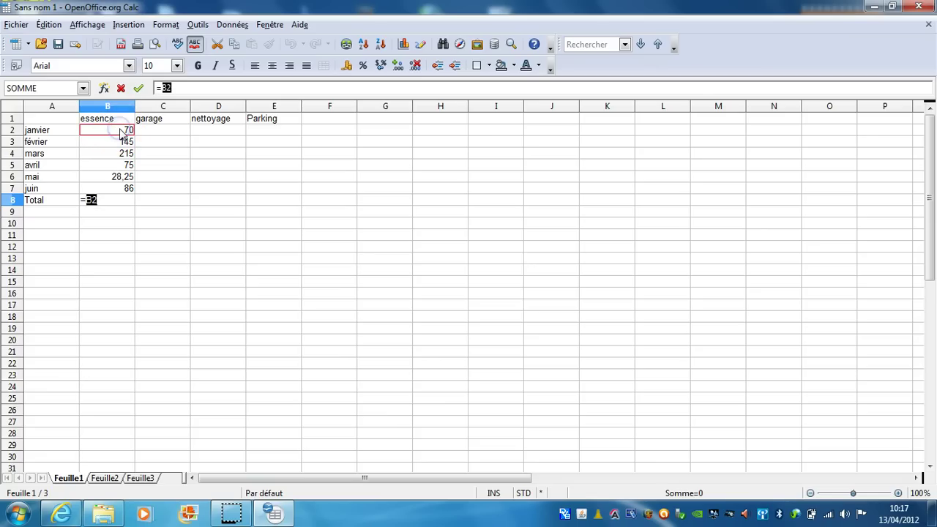
pyautogui.write('+')
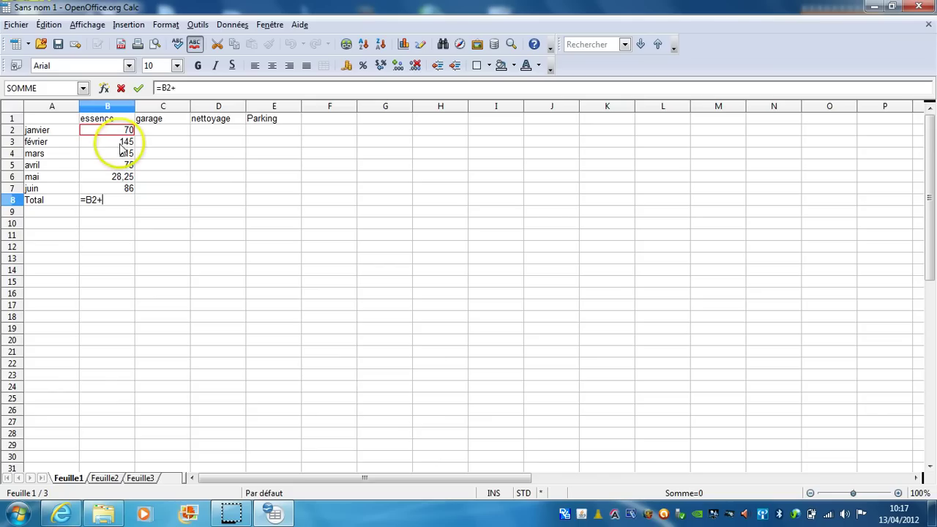
pyautogui.click(122, 147)
pyautogui.write('+')
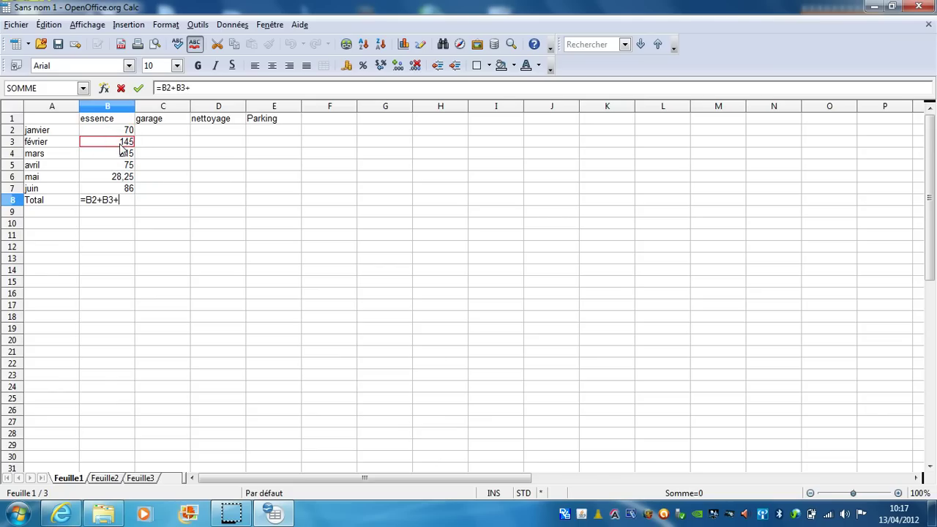
pyautogui.click(122, 154)
pyautogui.write('+')
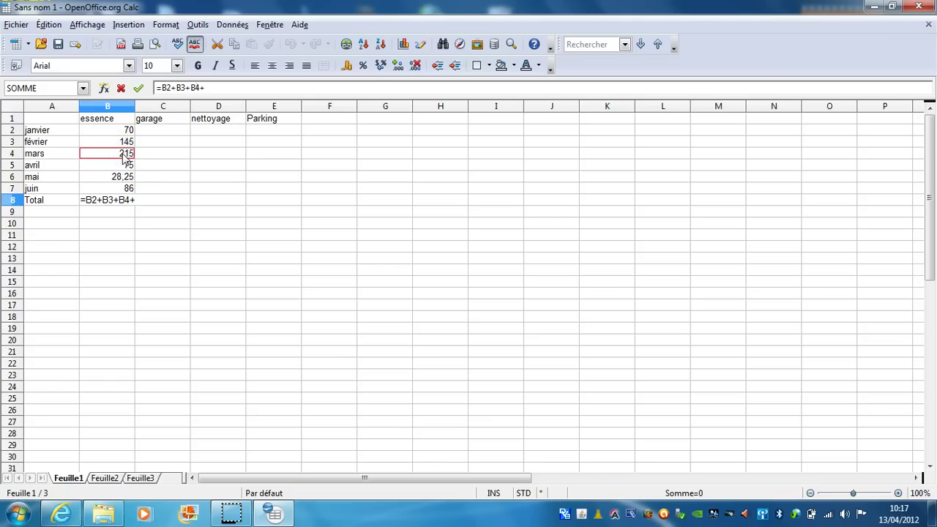
pyautogui.click(124, 167)
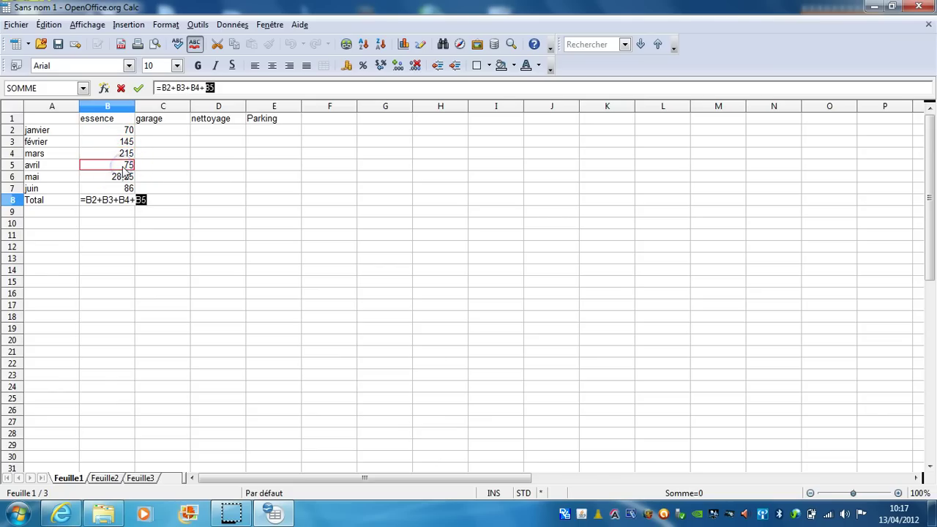
pyautogui.write('+')
pyautogui.click(121, 178)
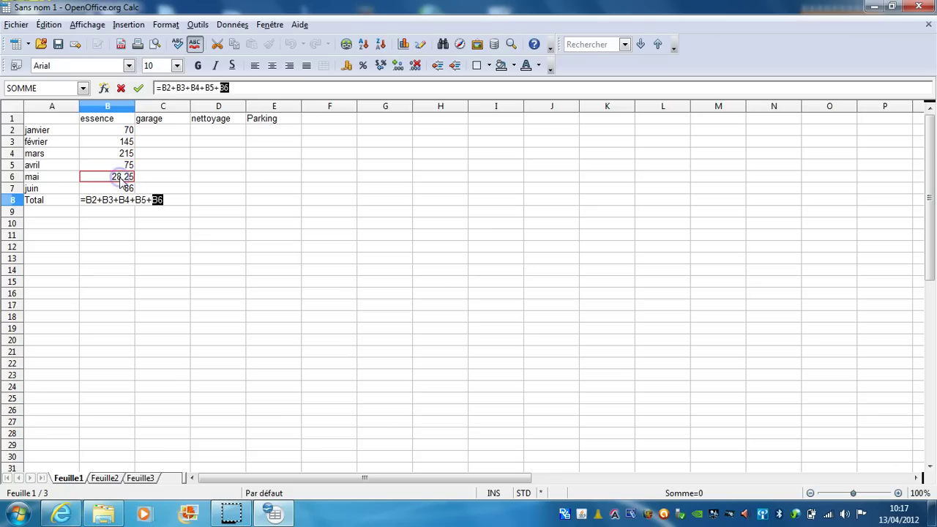
pyautogui.write('+')
pyautogui.click(120, 191)
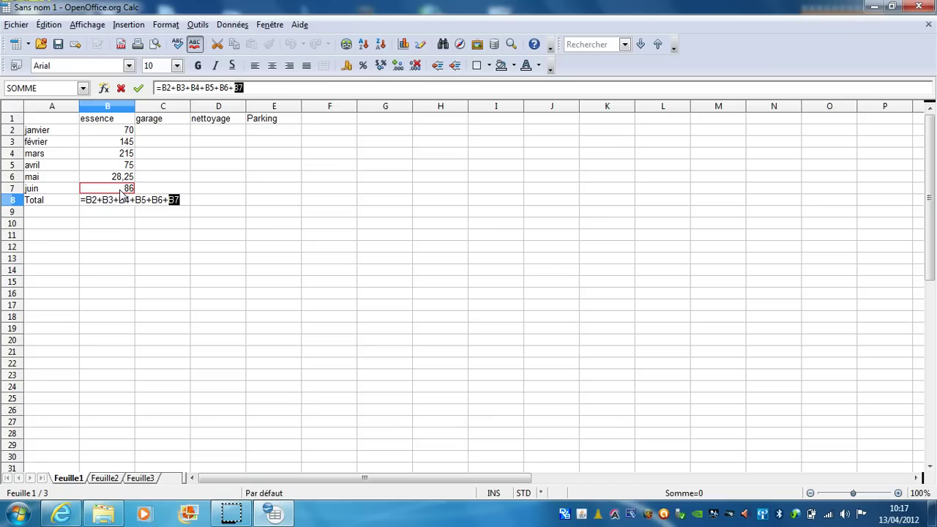
pyautogui.press('Return')
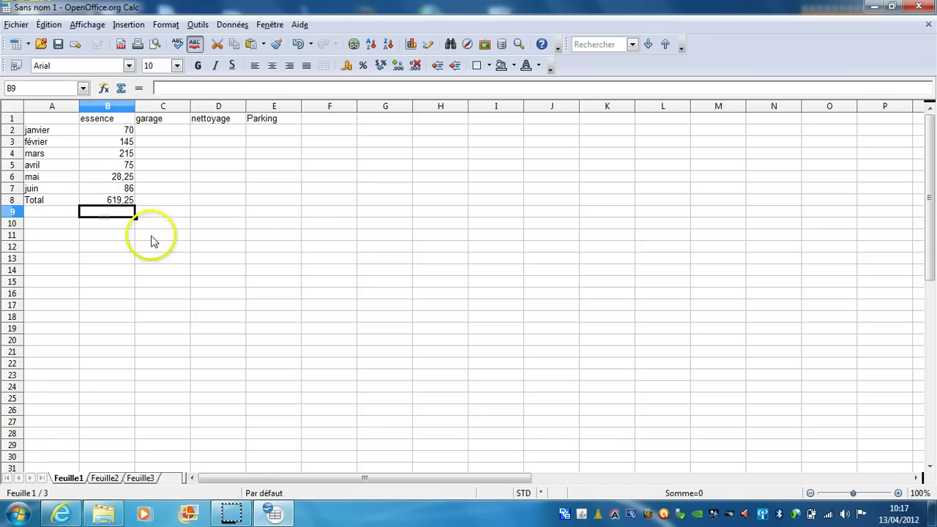
# Change the essence amount for mai in cell B6 to 280,25
pyautogui.click(117, 177)
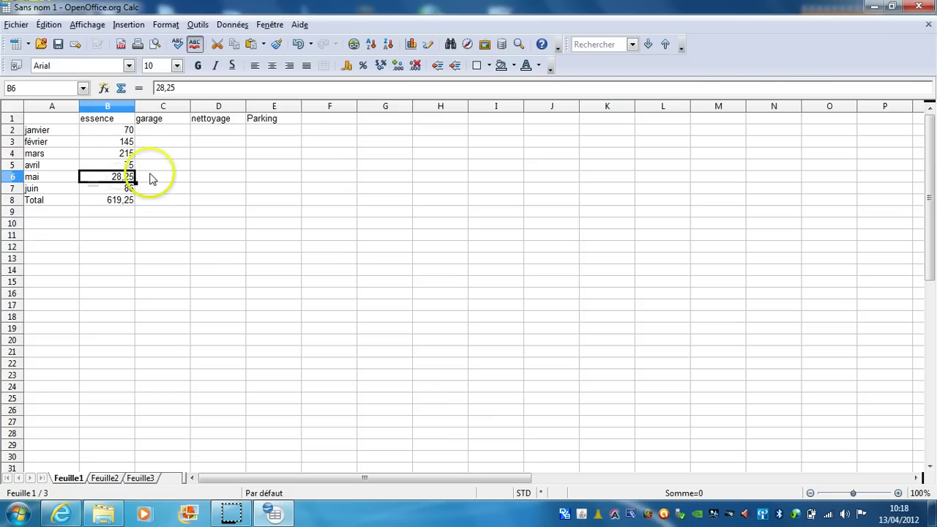
pyautogui.click(175, 87)
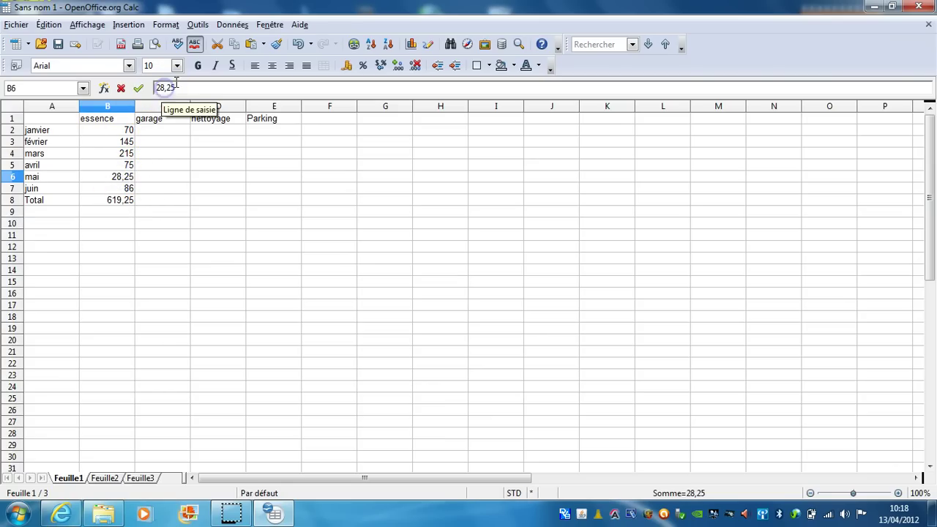
pyautogui.write('0')
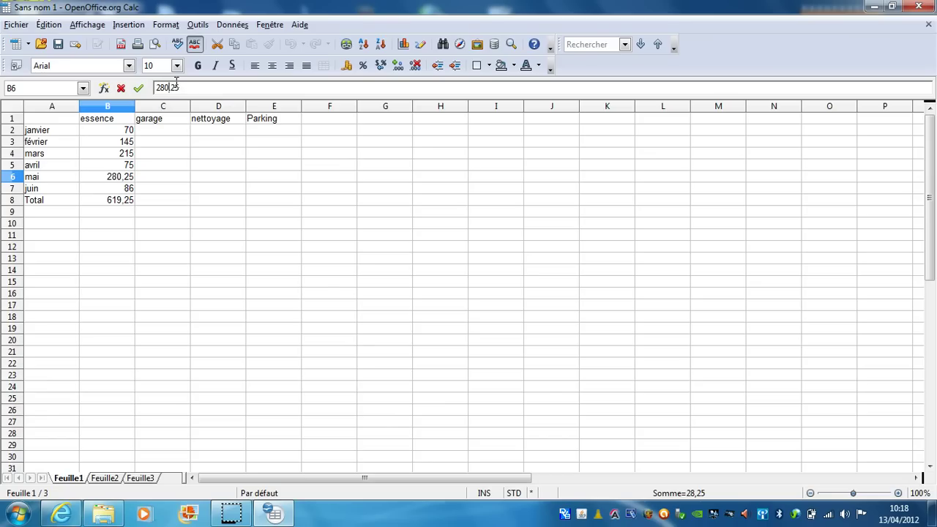
pyautogui.press('Return')
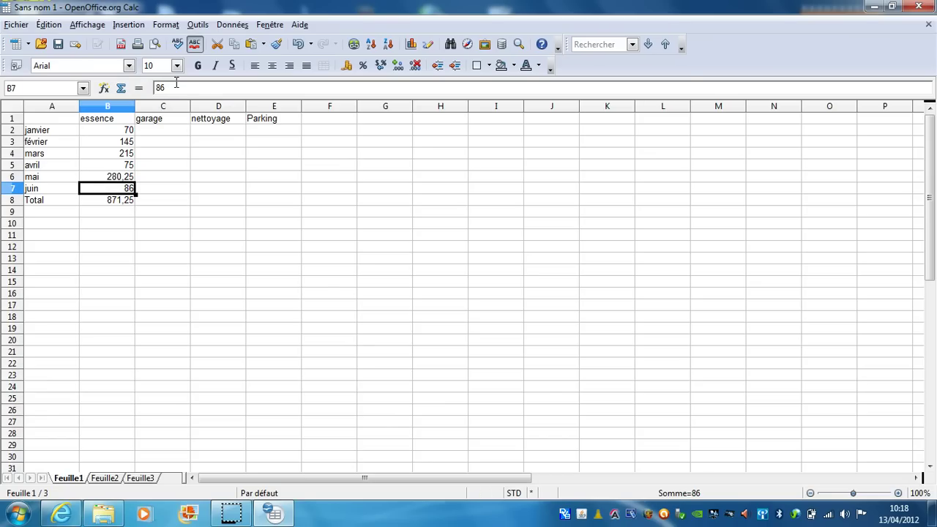
# Enter the garage amounts for janvier to mars in cells C2 to C4: 25, 75 and 35
pyautogui.click(165, 133)
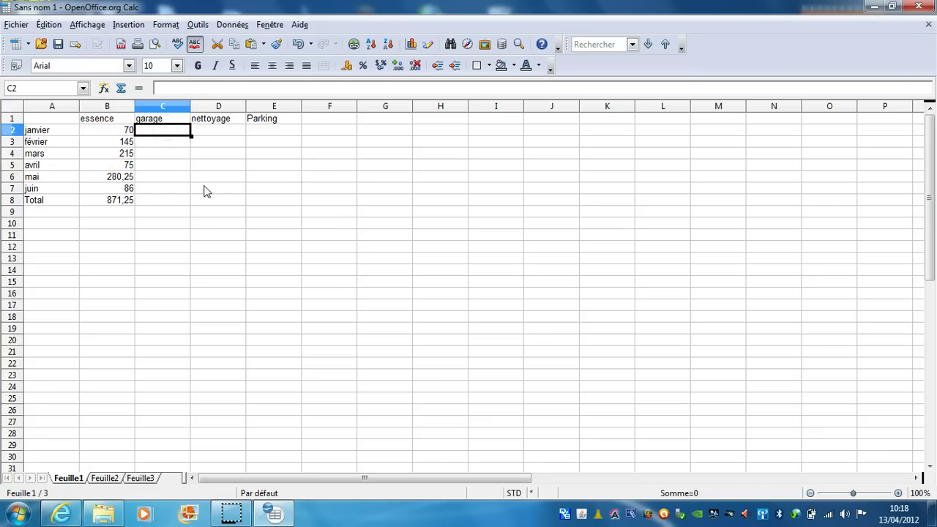
pyautogui.write('25')
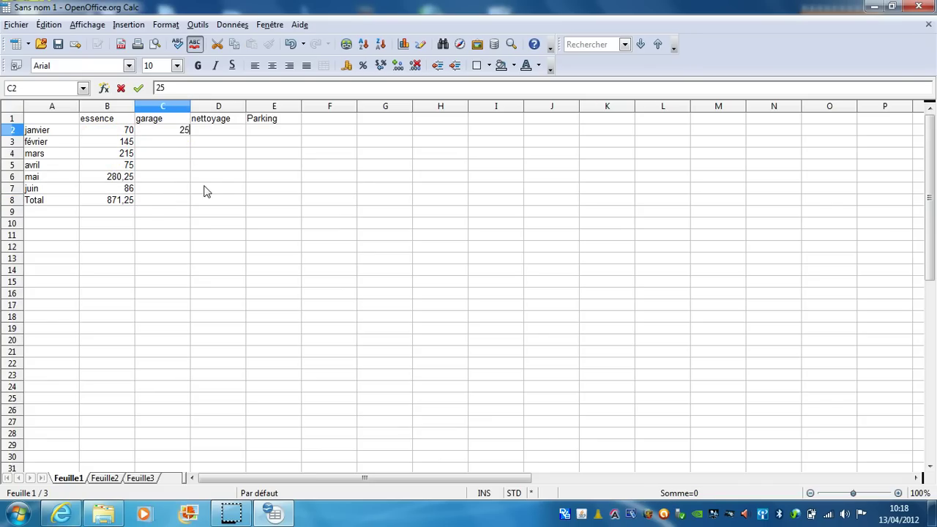
pyautogui.click(185, 176)
pyautogui.click(184, 142)
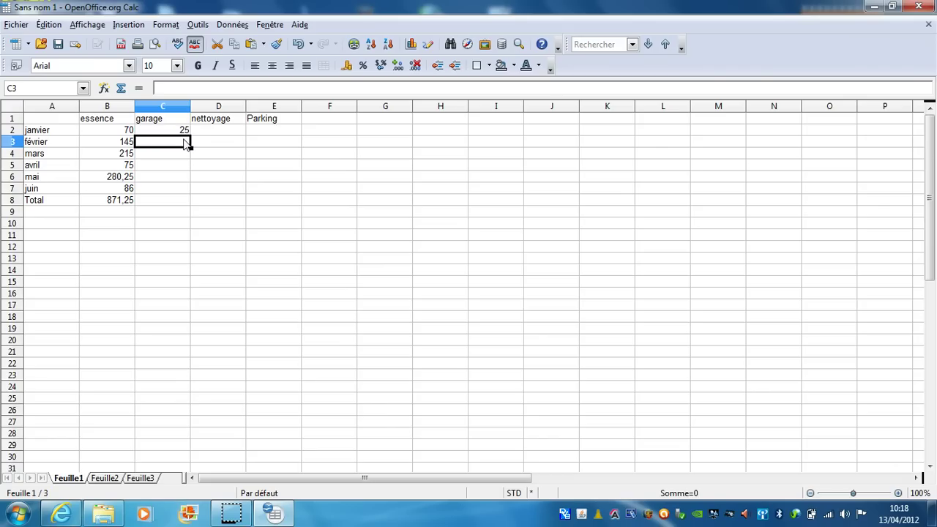
pyautogui.write('75')
pyautogui.press('Return')
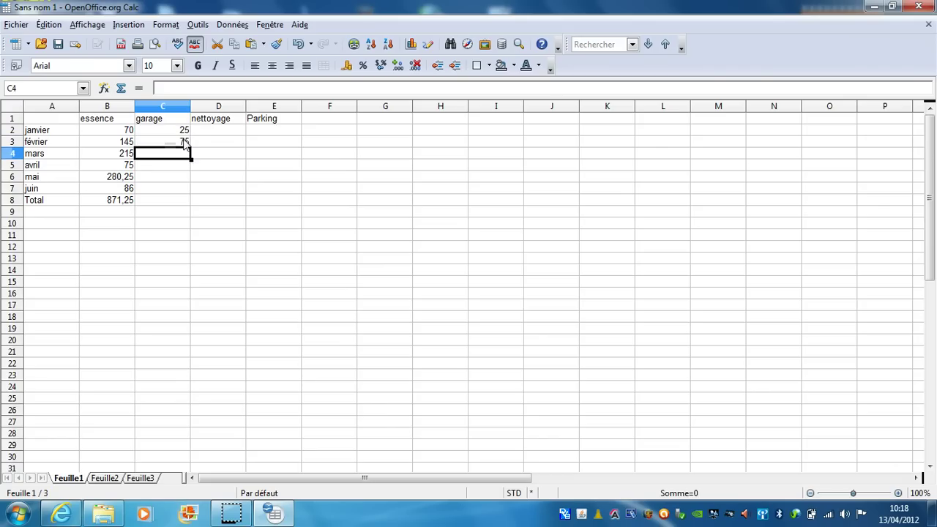
pyautogui.write('36')
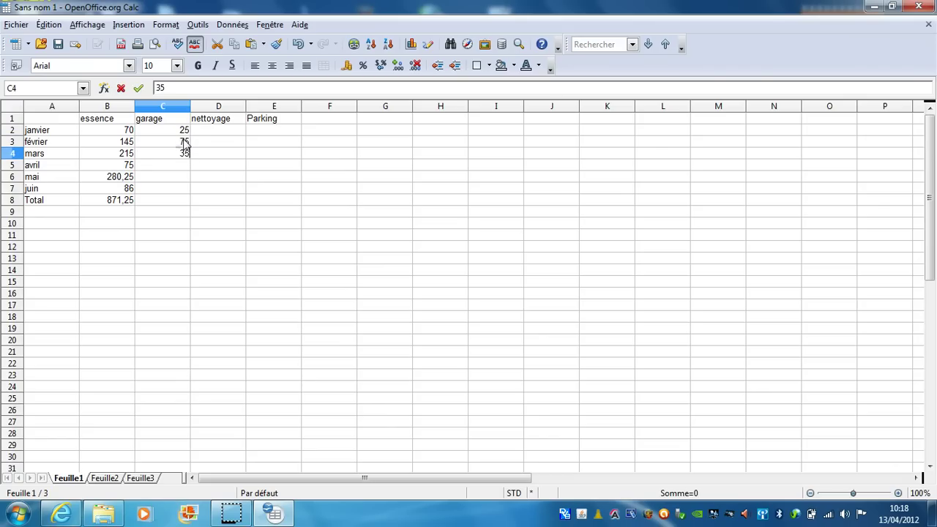
pyautogui.press('Return')
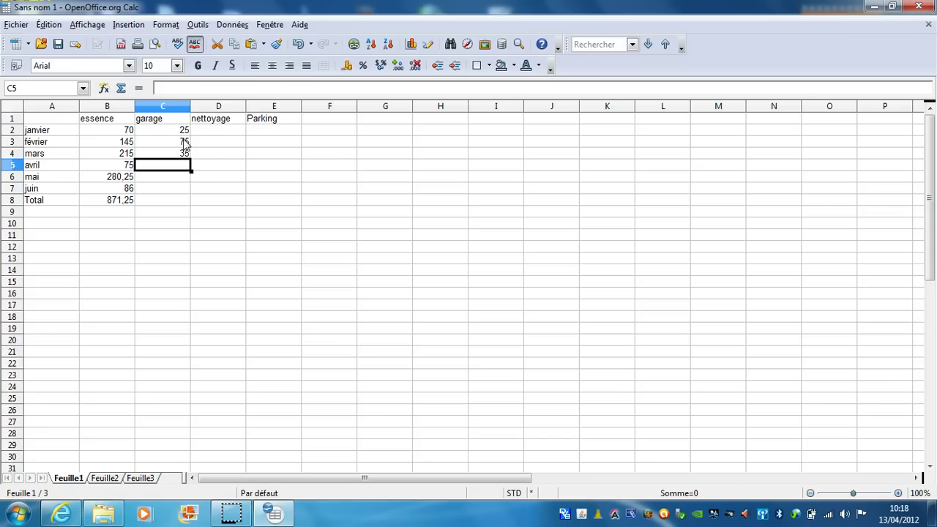
# Fill in the remaining garage amounts: 88 for avril in C5, 55 for mai in C6 and 215 for juin in C7
pyautogui.click(178, 178)
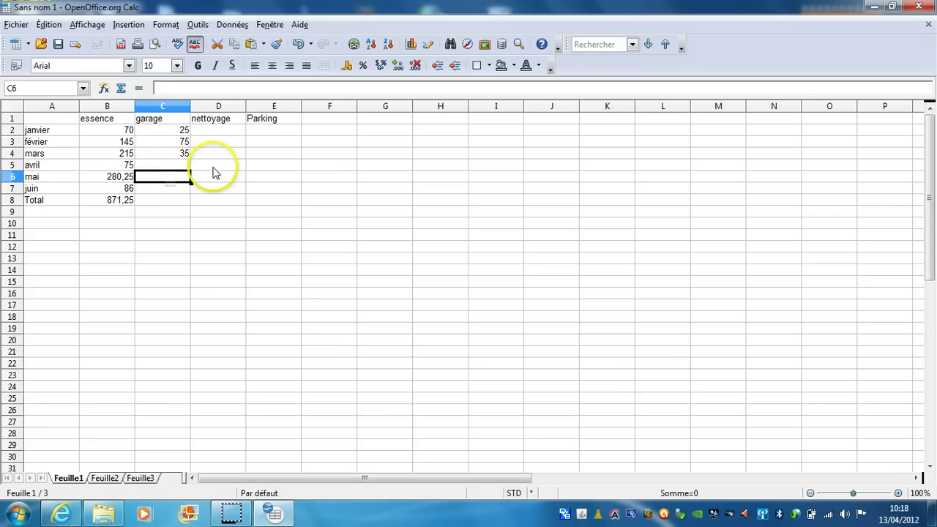
pyautogui.write('55')
pyautogui.press('Return')
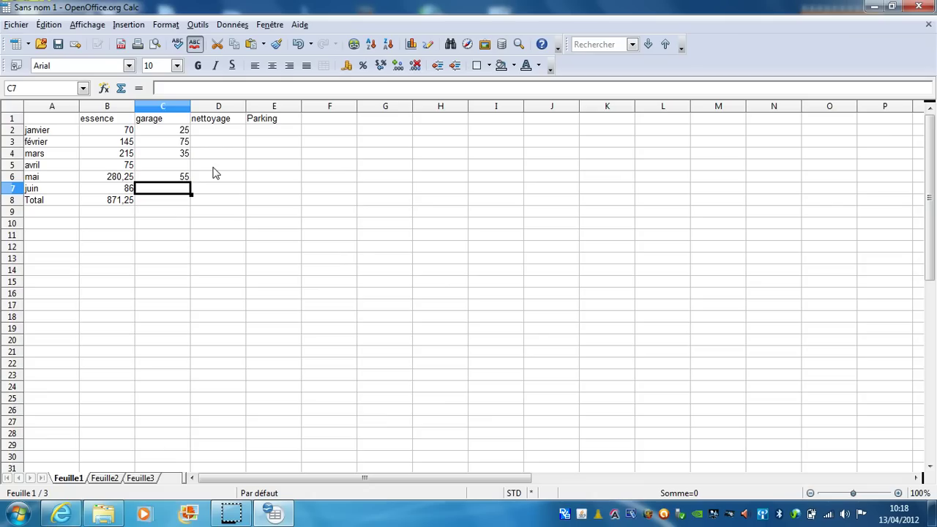
pyautogui.write('215')
pyautogui.press('Return')
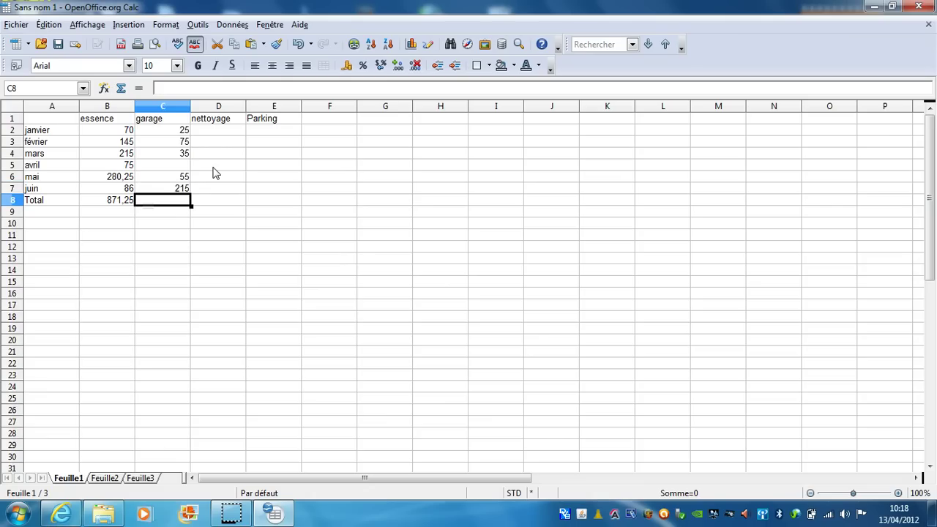
pyautogui.click(174, 167)
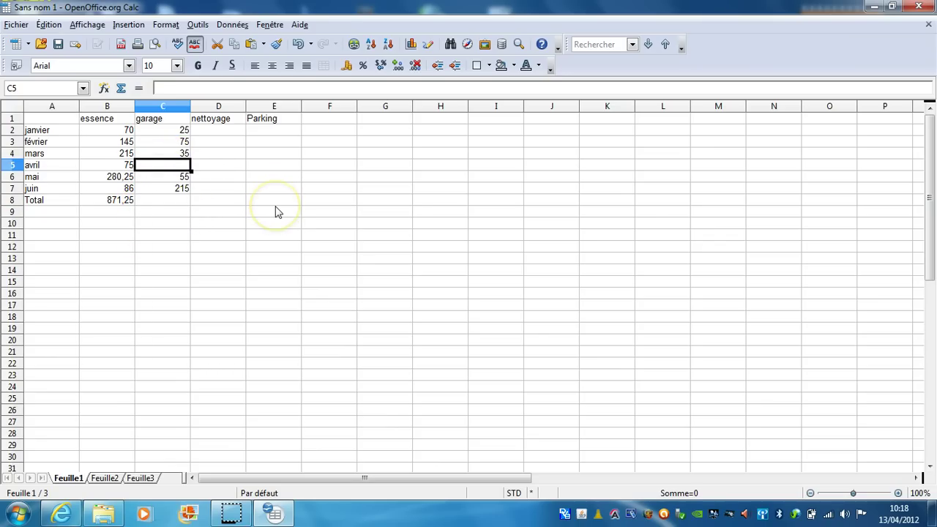
pyautogui.write('88')
pyautogui.press('Return')
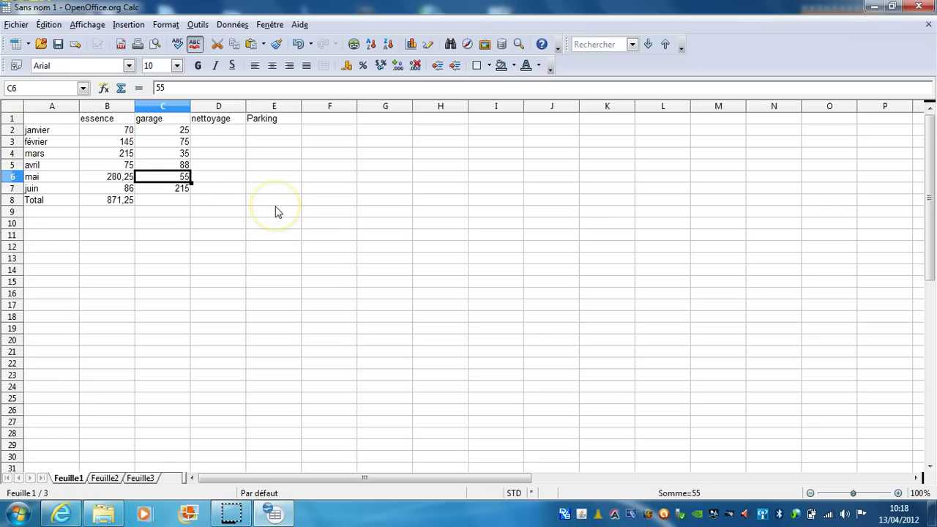
# Total the garage amounts in cell C8 with the automatic sum formula =SOMME(C2:C7)
pyautogui.click(180, 207)
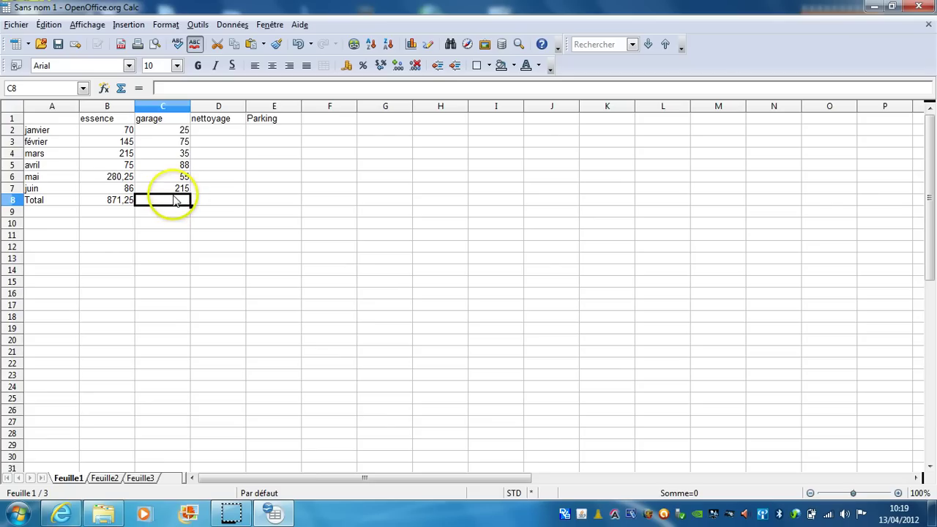
pyautogui.click(123, 89)
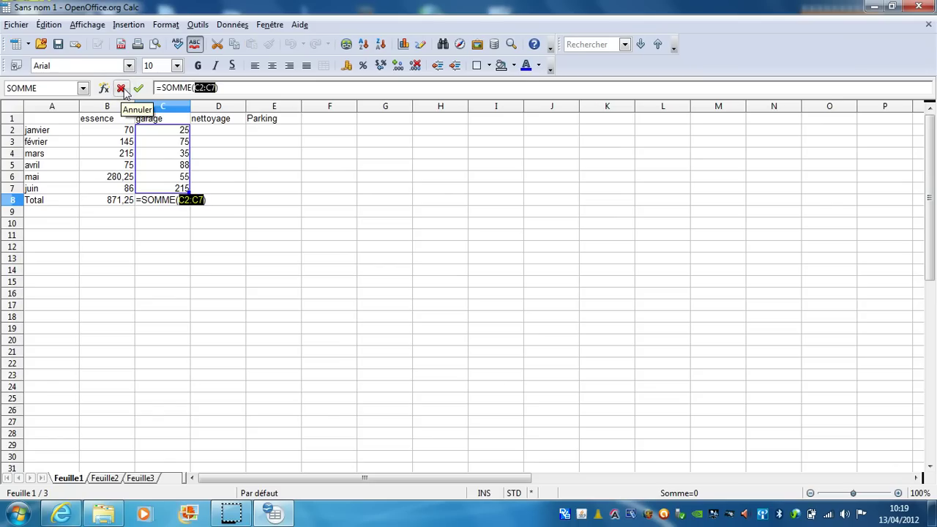
pyautogui.press('Return')
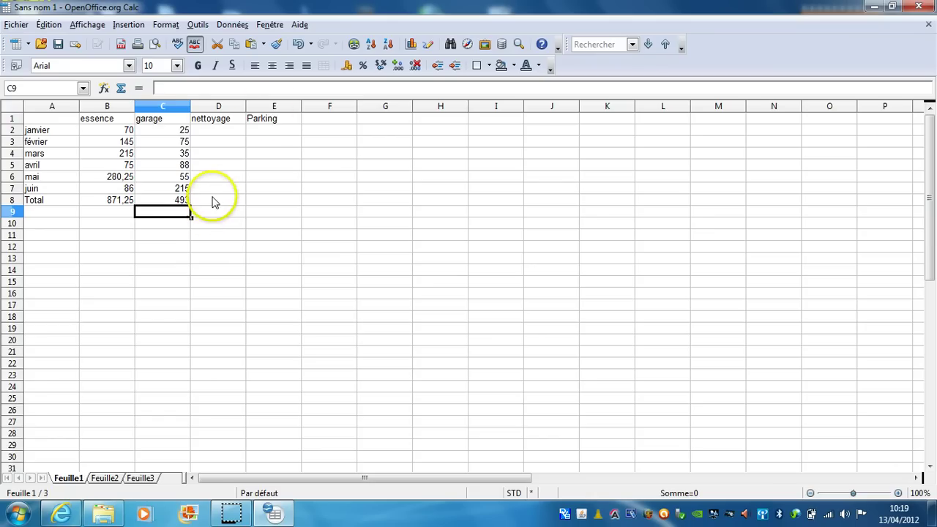
# Enter the nettoyage amounts: 8 for janvier in D2, 9 for mars in D4, 13 for avril in D5 and 18 for juin in D7
pyautogui.click(213, 129)
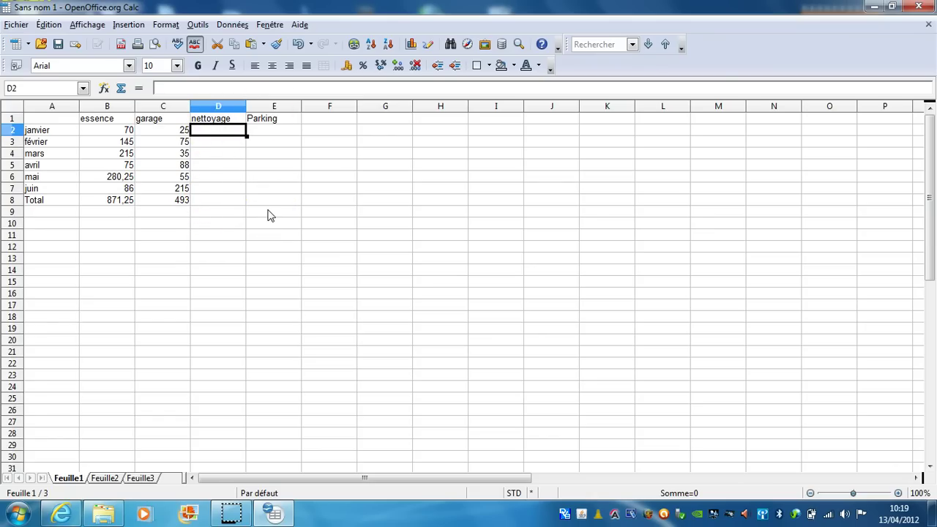
pyautogui.write('8')
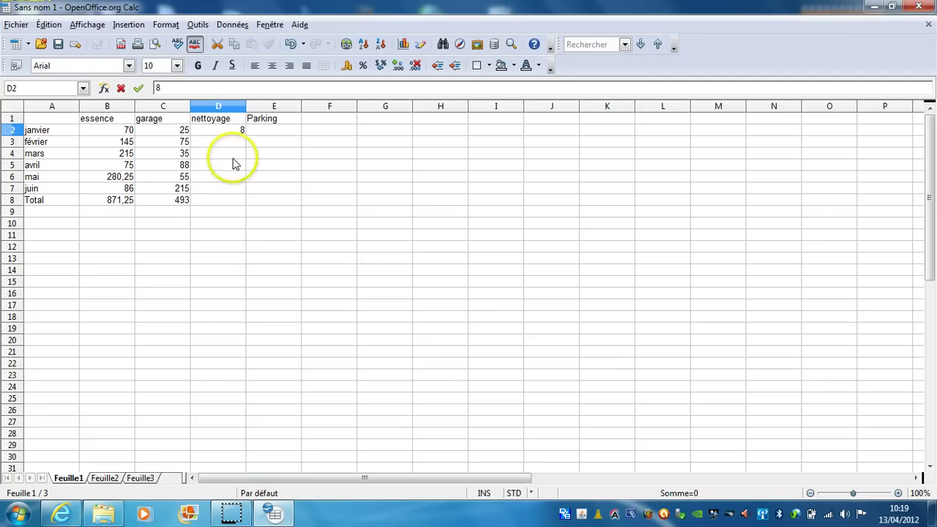
pyautogui.click(224, 152)
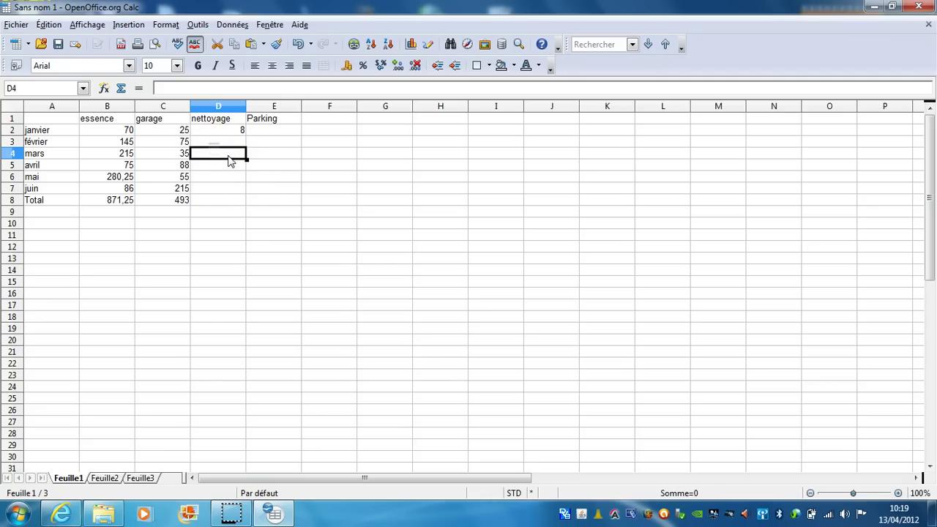
pyautogui.write('9')
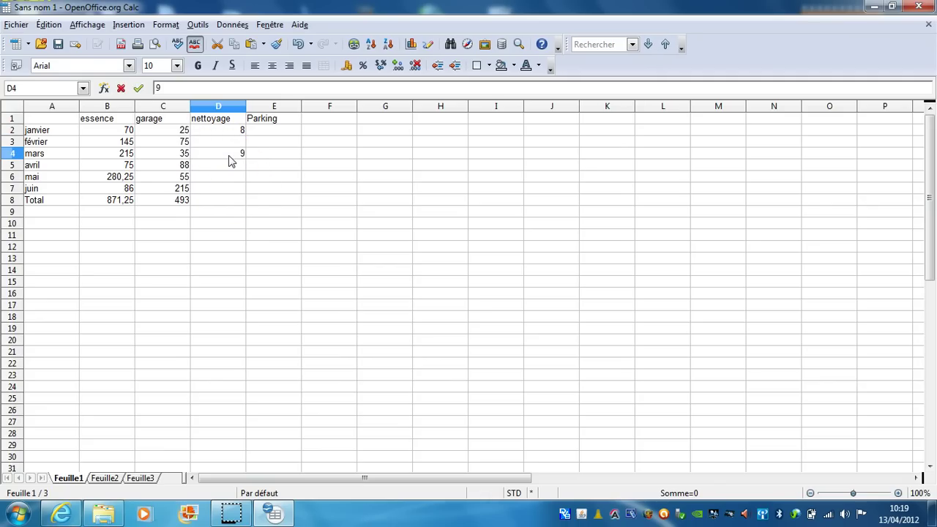
pyautogui.press('Return')
pyautogui.write('13')
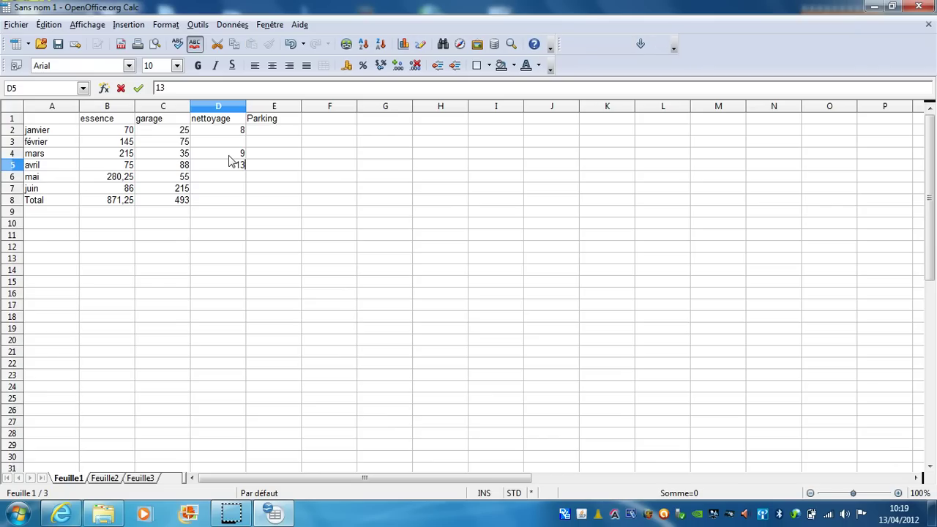
pyautogui.press('Return')
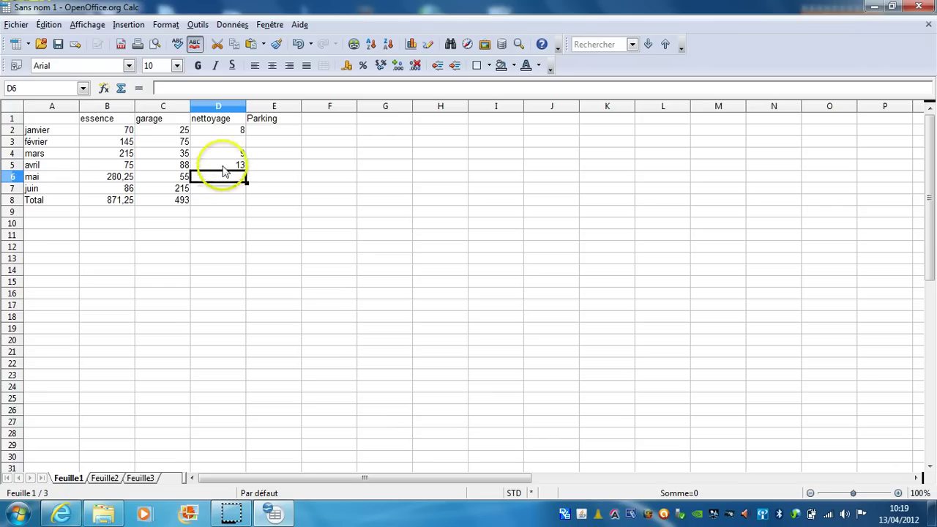
pyautogui.click(223, 189)
pyautogui.write('18')
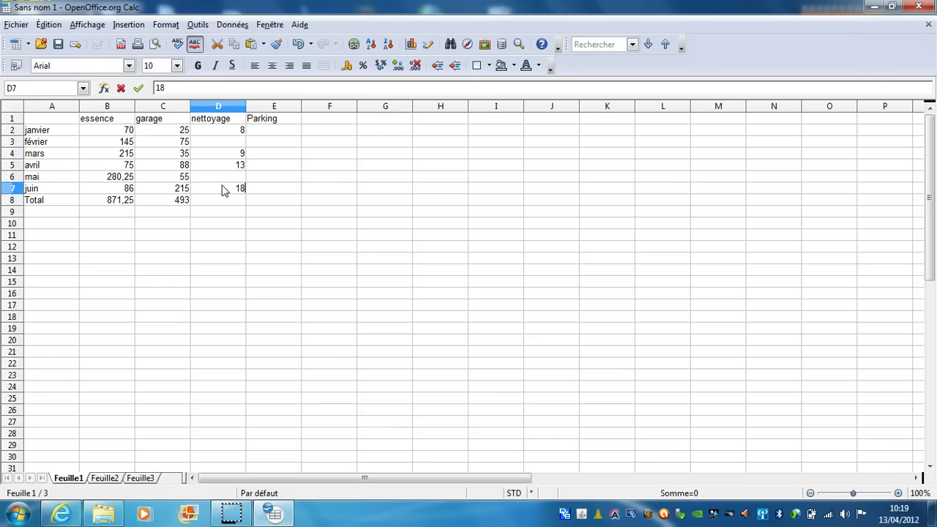
pyautogui.press('Return')
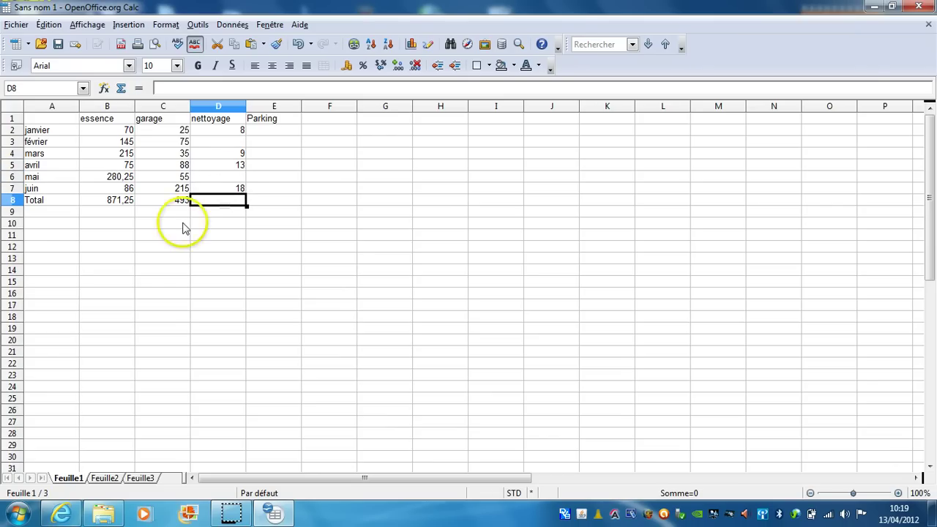
# Total the nettoyage amounts in cell D8 with the automatic sum, setting its range to D2:D7
pyautogui.click(219, 217)
pyautogui.click(226, 205)
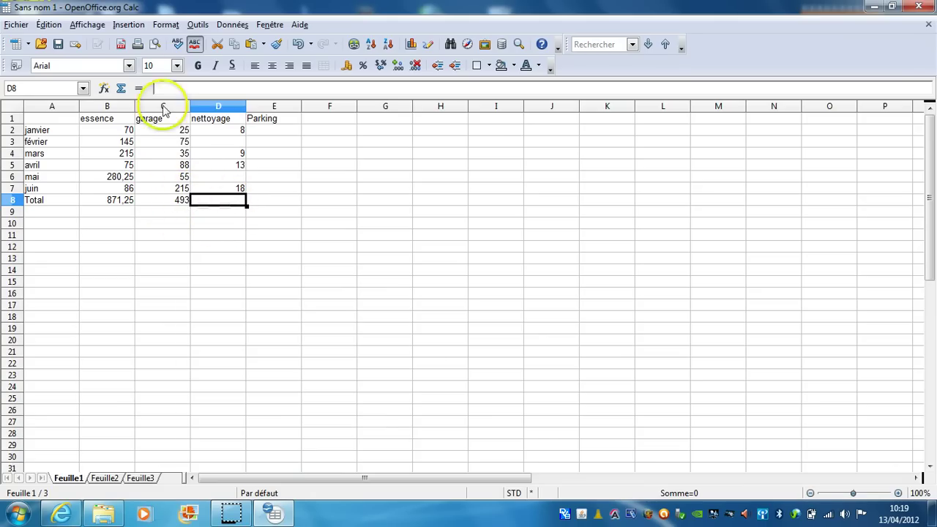
pyautogui.click(121, 88)
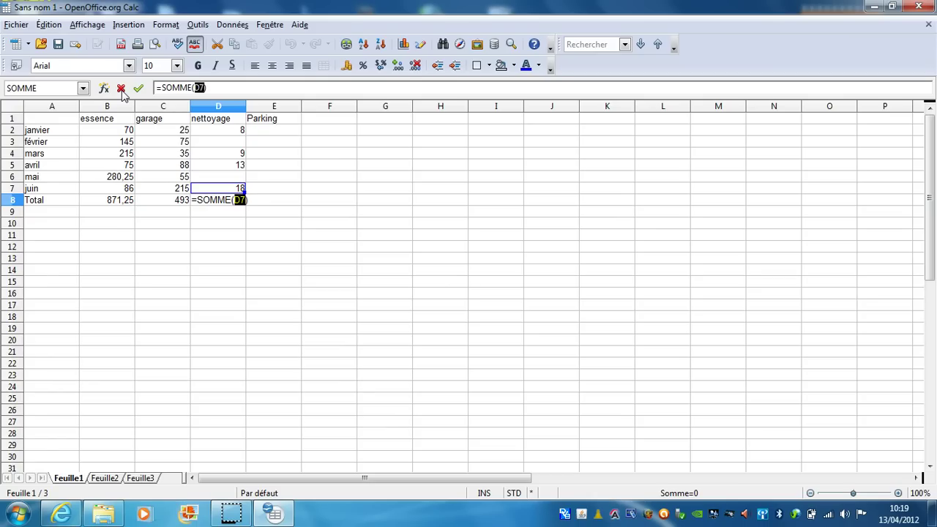
pyautogui.click(217, 135)
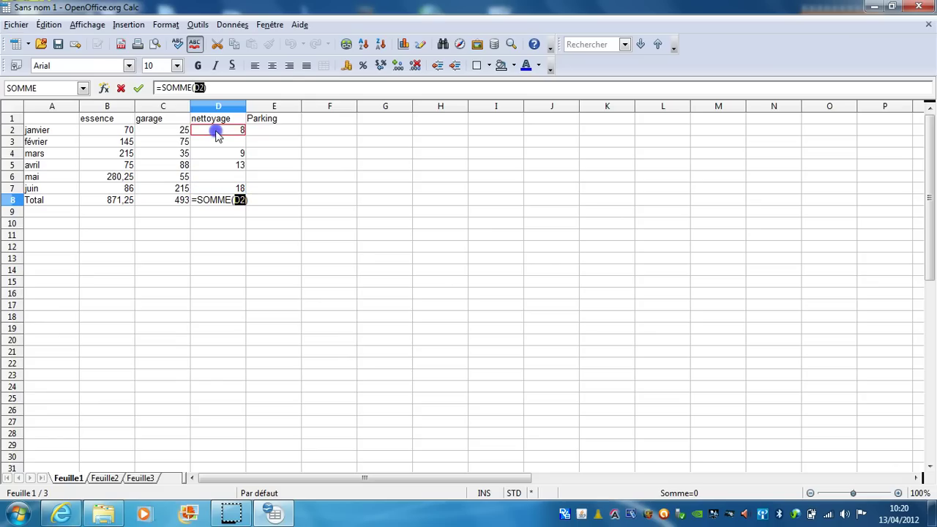
pyautogui.moveTo(217, 134); pyautogui.dragTo(220, 191)
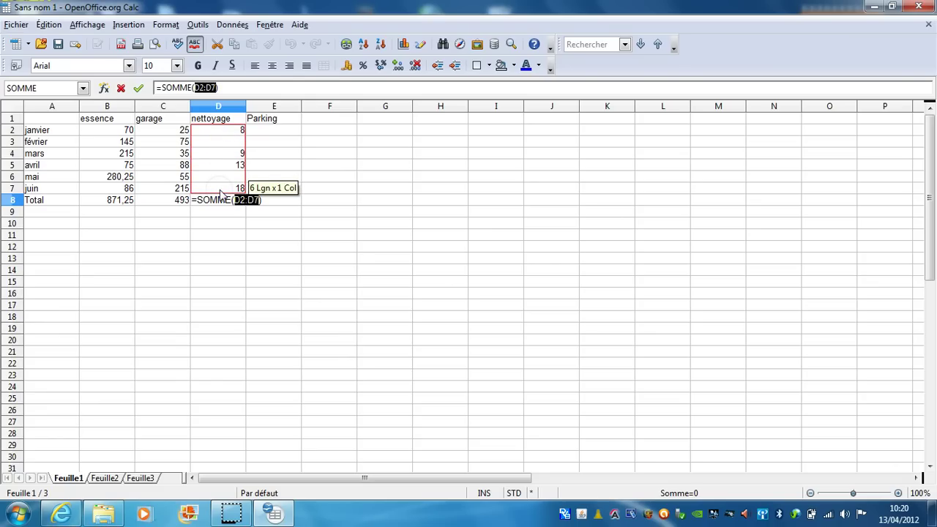
pyautogui.press('Return')
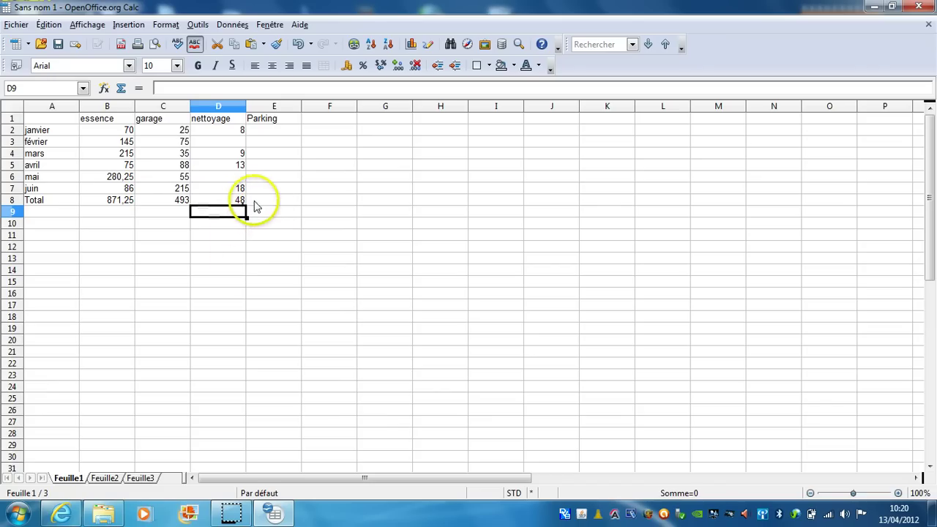
# Delete the essence total formula from cell B8 using the Tout supprimer option
pyautogui.click(116, 204)
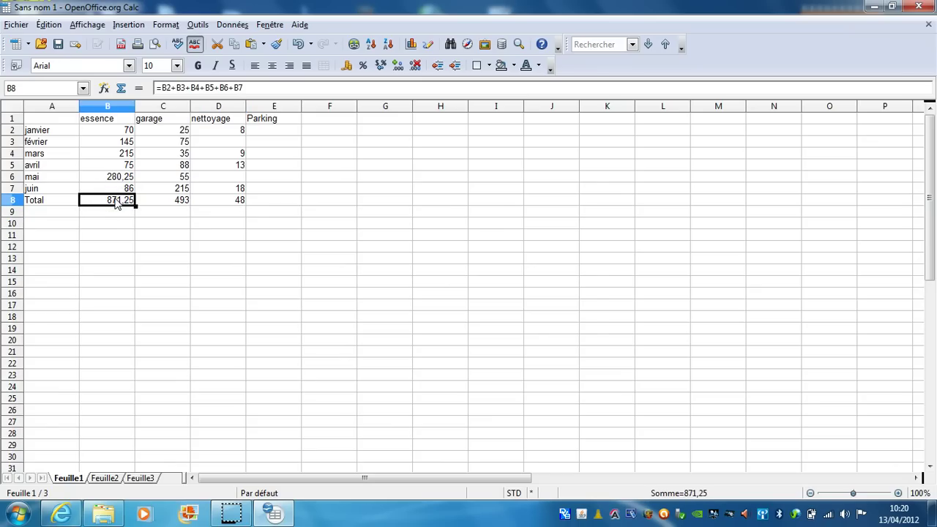
pyautogui.press('Delete')
pyautogui.click(378, 198)
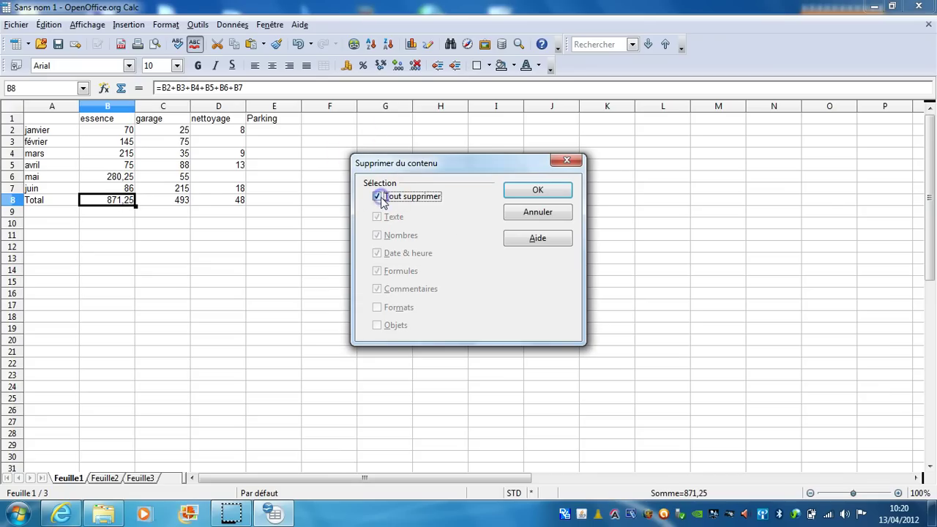
pyautogui.click(537, 189)
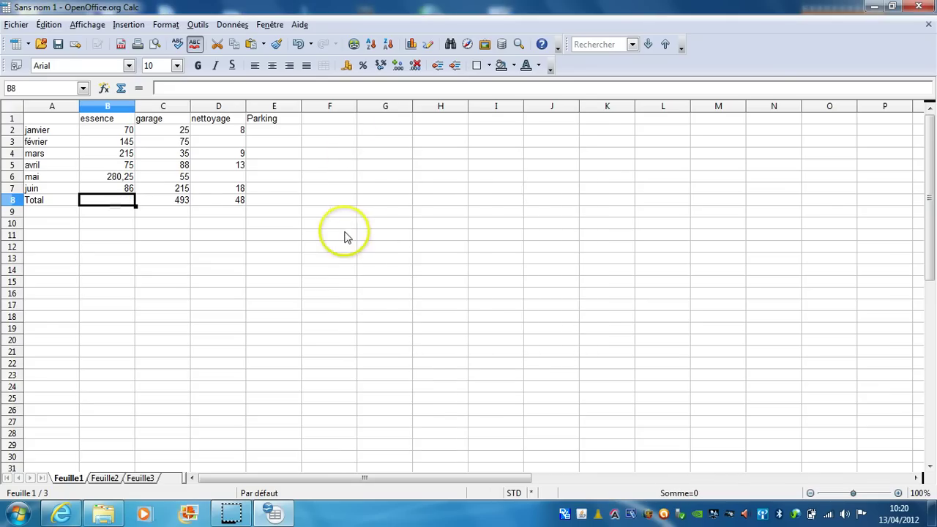
pyautogui.click(265, 247)
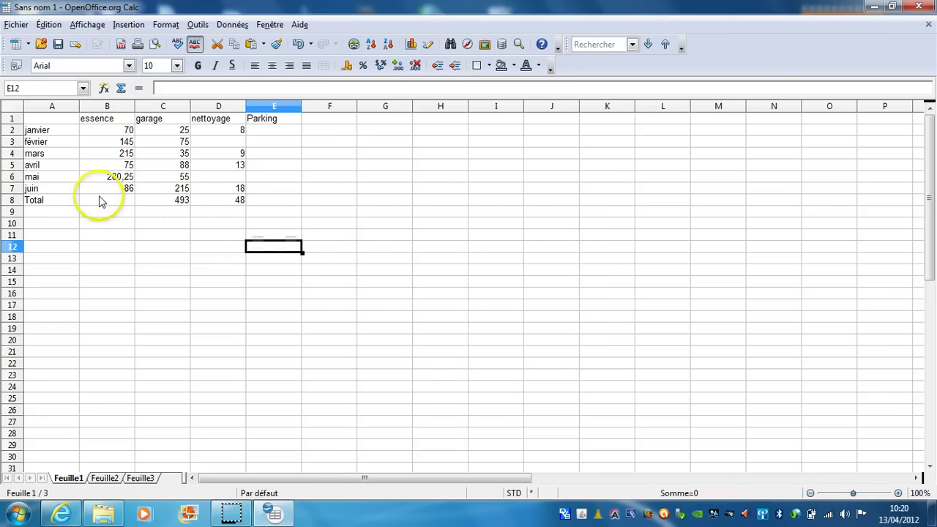
# Undo the deletion of the essence total, and clear the totals in B8:D8 using the Tout supprimer option
pyautogui.click(299, 45)
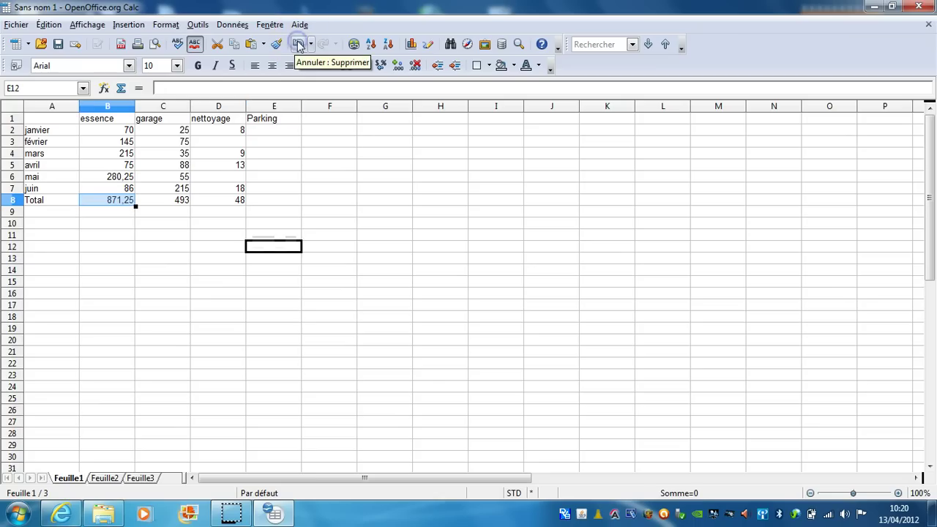
pyautogui.click(199, 294)
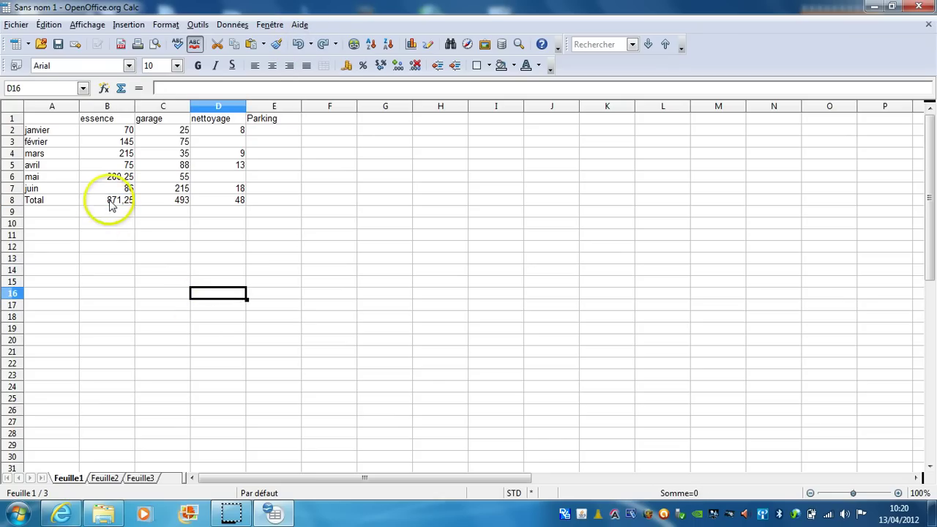
pyautogui.moveTo(112, 206); pyautogui.dragTo(243, 202)
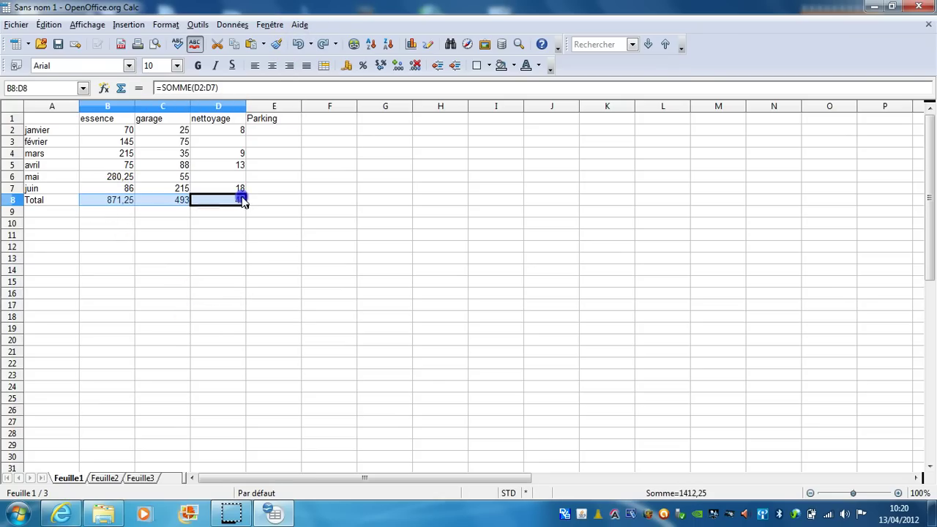
pyautogui.press('Delete')
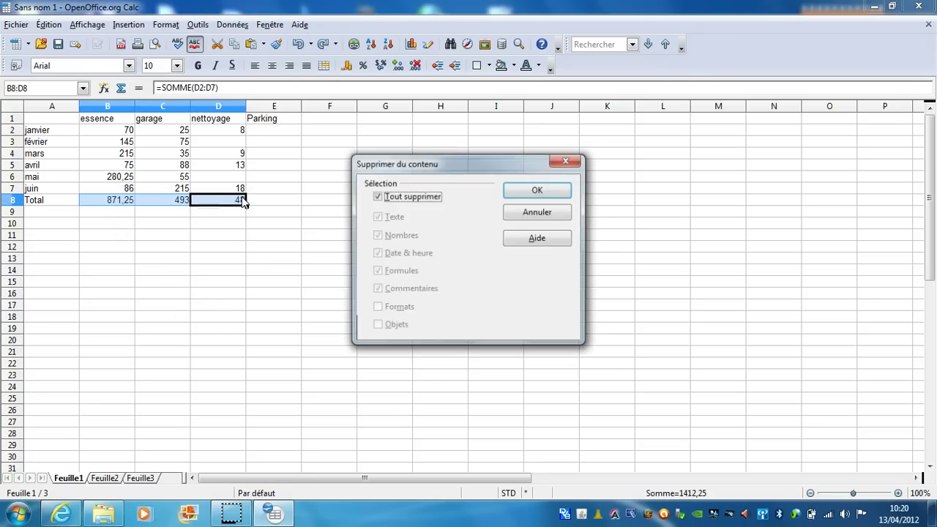
pyautogui.click(517, 191)
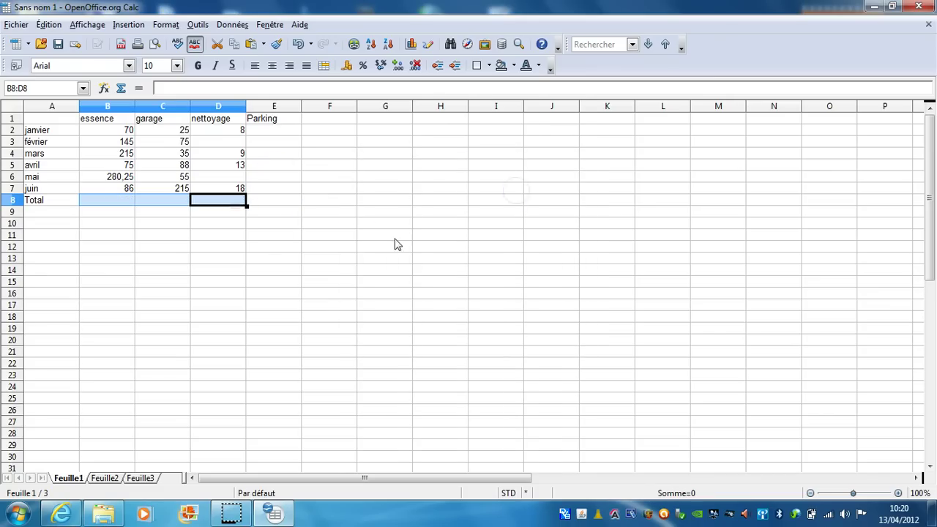
pyautogui.click(359, 245)
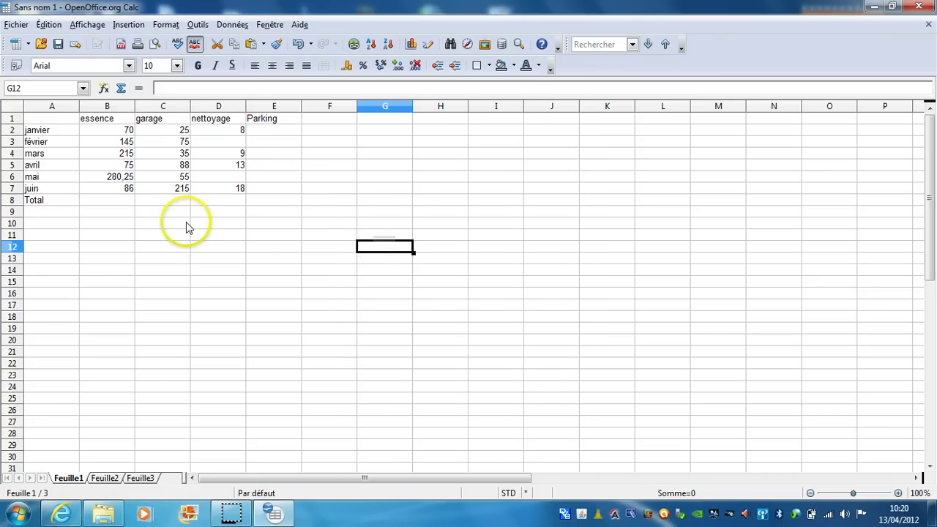
# Total the essence amounts in cell B8 with the automatic sum formula =SOMME(B2:B7)
pyautogui.click(123, 205)
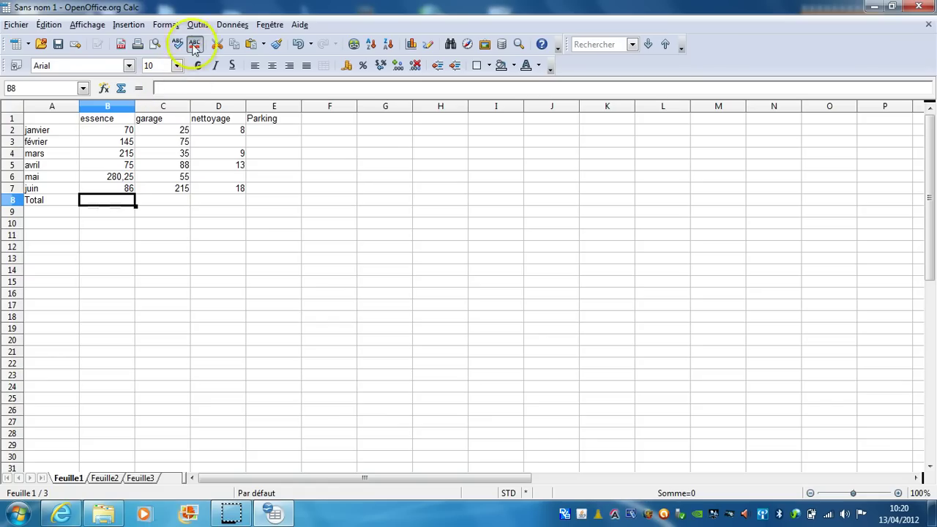
pyautogui.click(122, 89)
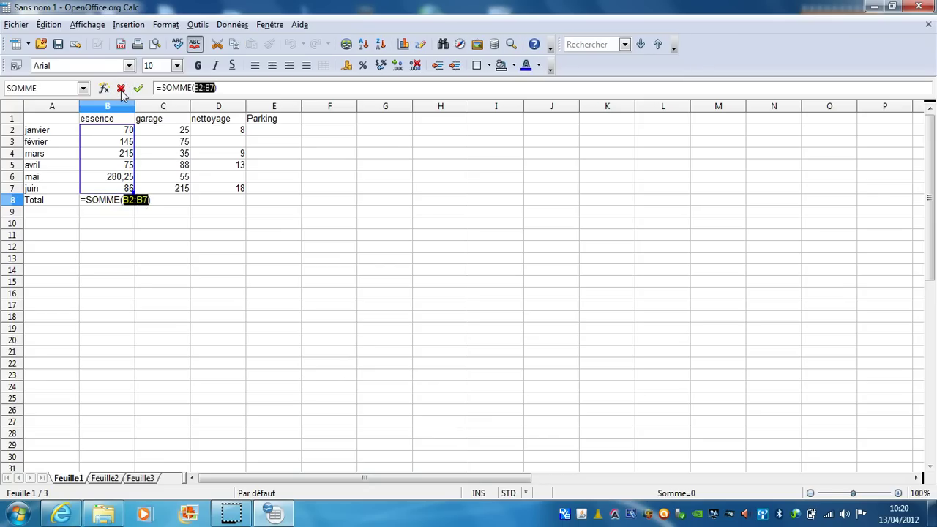
pyautogui.press('Return')
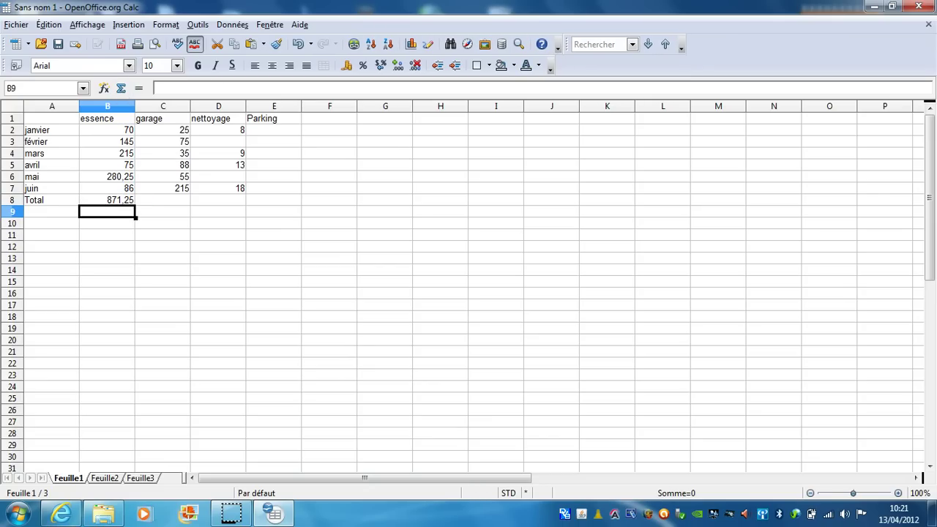
# Fill the essence total formula from B8 across the Total row through cell E8
pyautogui.click(106, 202)
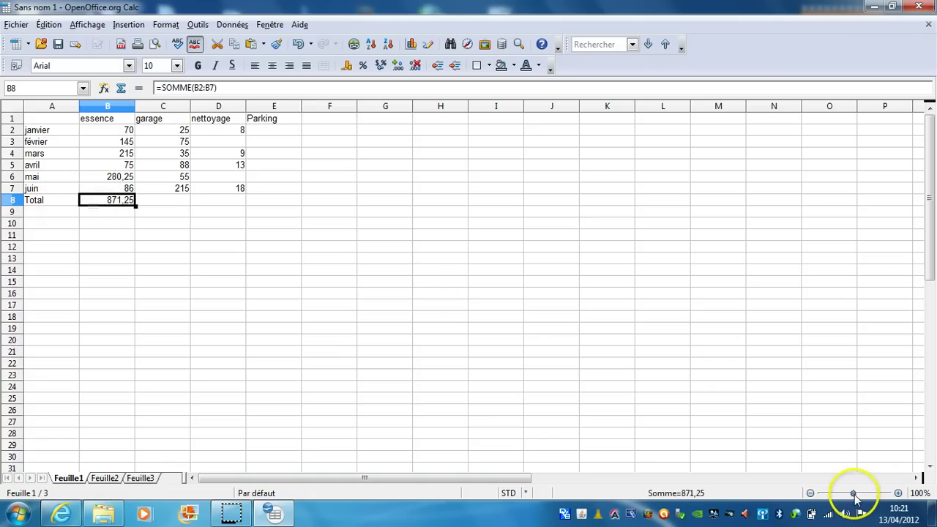
pyautogui.moveTo(854, 498); pyautogui.dragTo(868, 496)
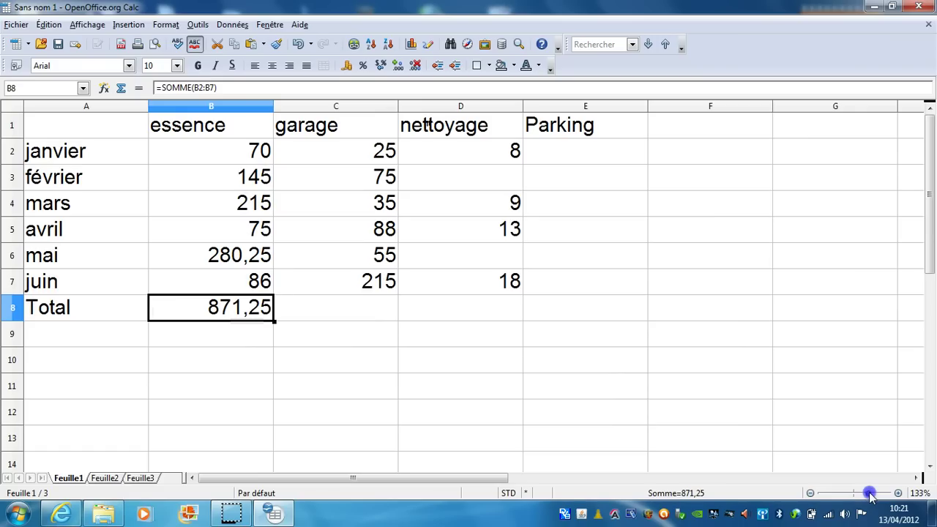
pyautogui.click(571, 387)
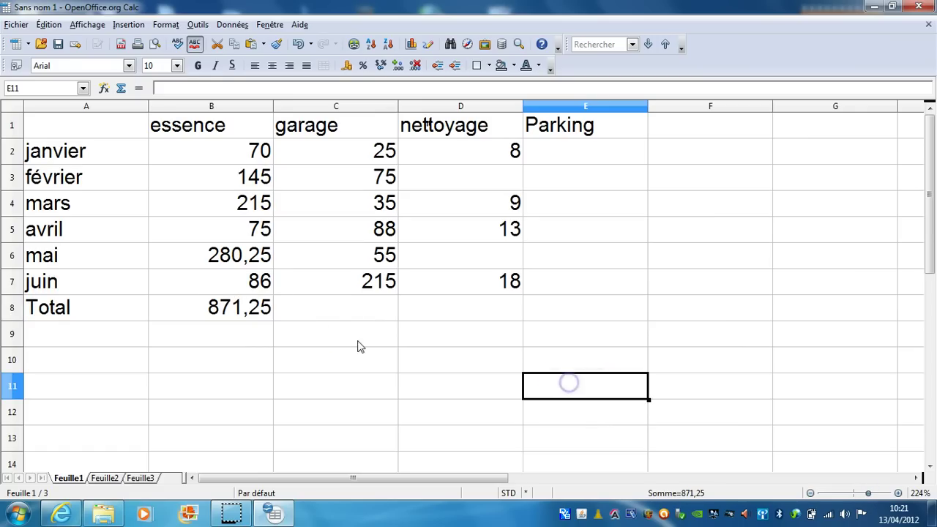
pyautogui.click(264, 311)
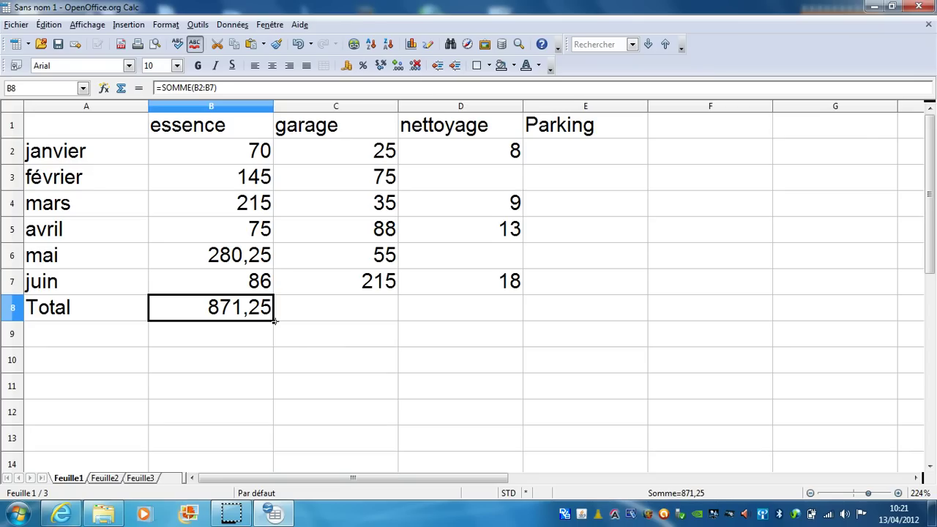
pyautogui.click(274, 320)
pyautogui.moveTo(274, 321); pyautogui.dragTo(638, 318)
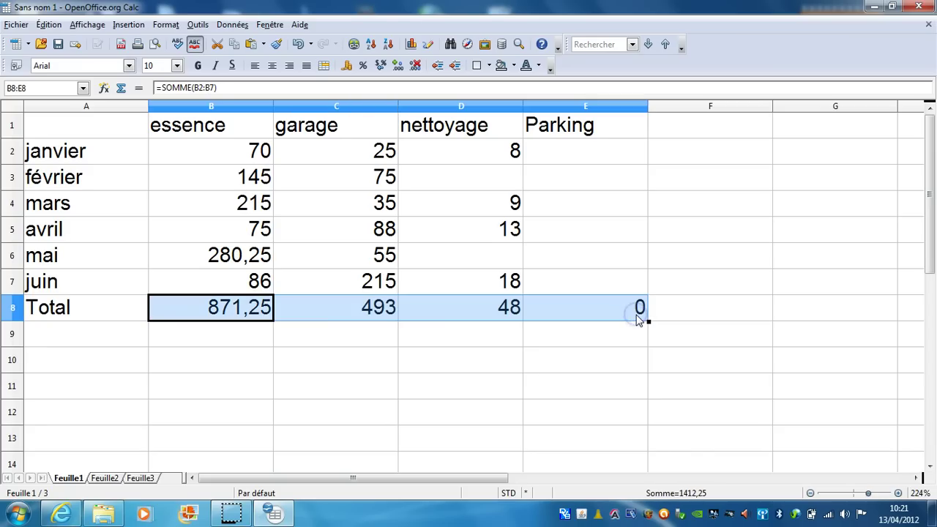
pyautogui.click(356, 329)
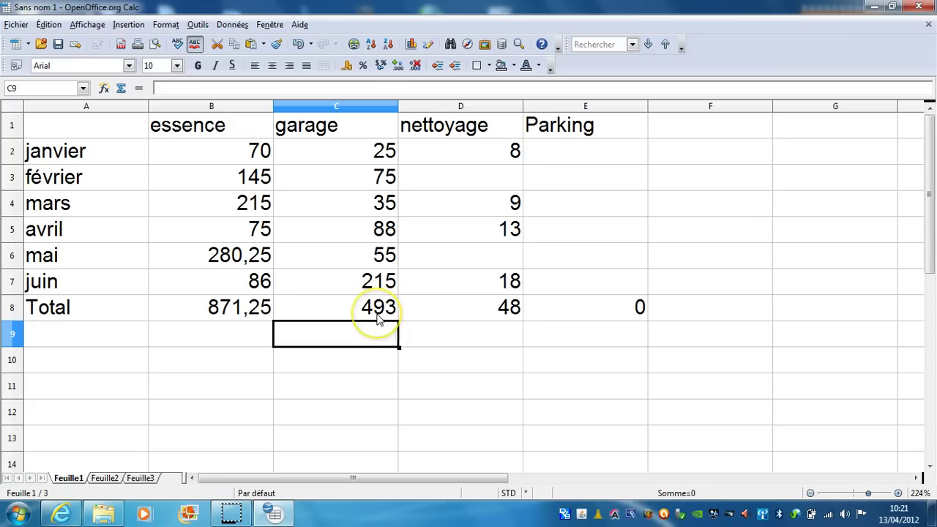
# Enter a Parking amount of 22 for mars in cell E4
pyautogui.click(589, 204)
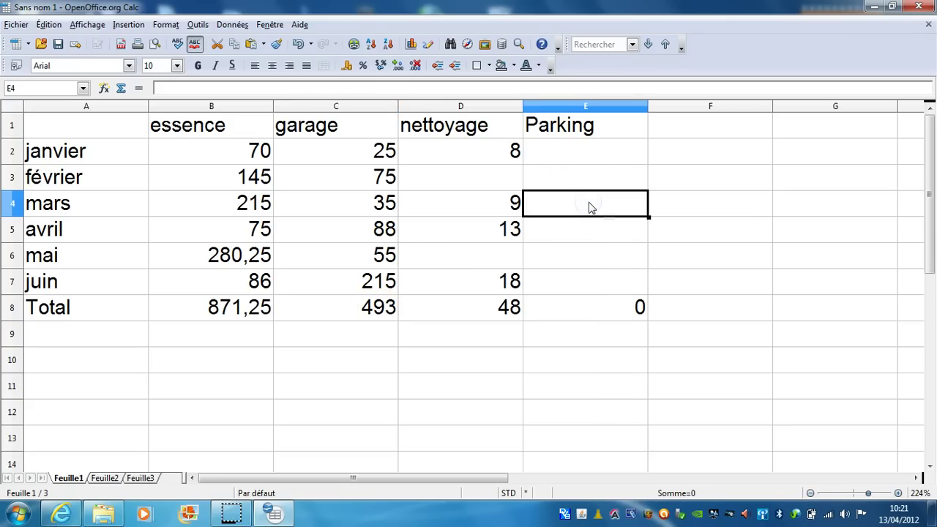
pyautogui.write('22')
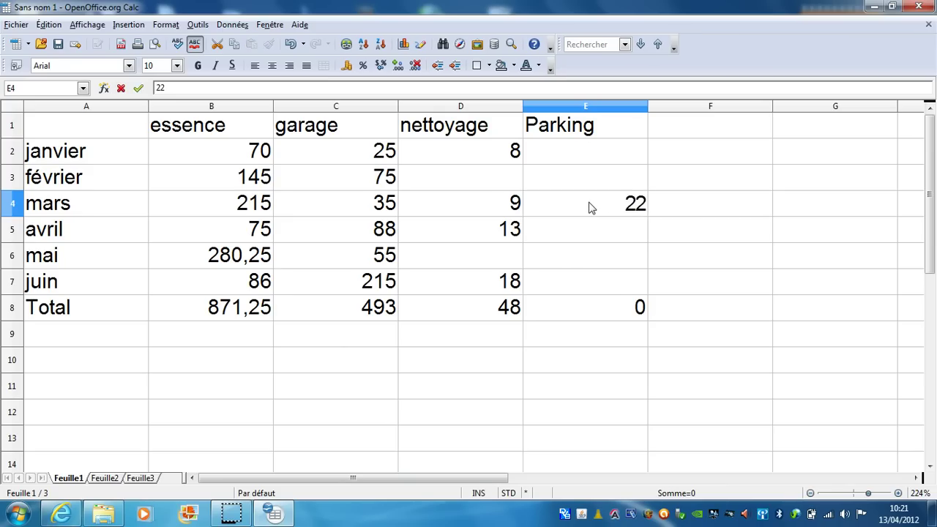
pyautogui.press('Return')
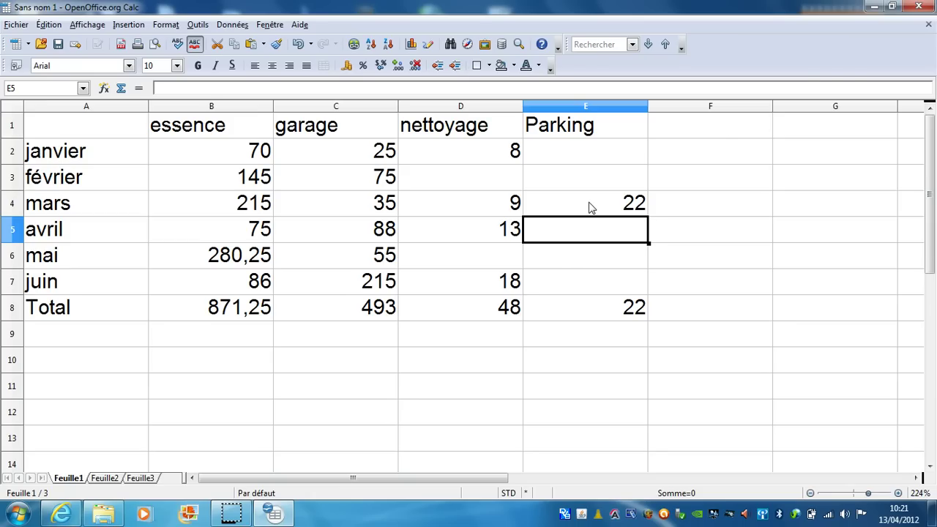
# Add the column heading Total in cell F1, beside Parking
pyautogui.click(717, 128)
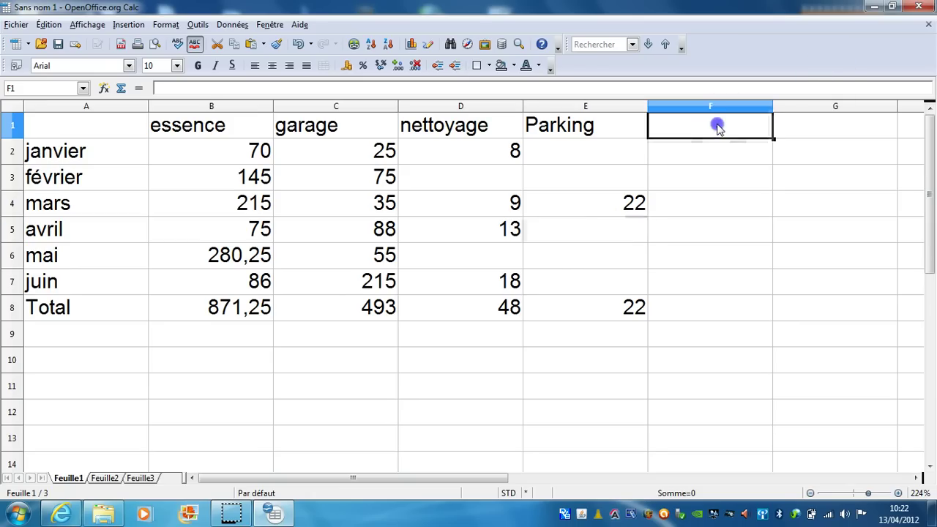
pyautogui.write('T')
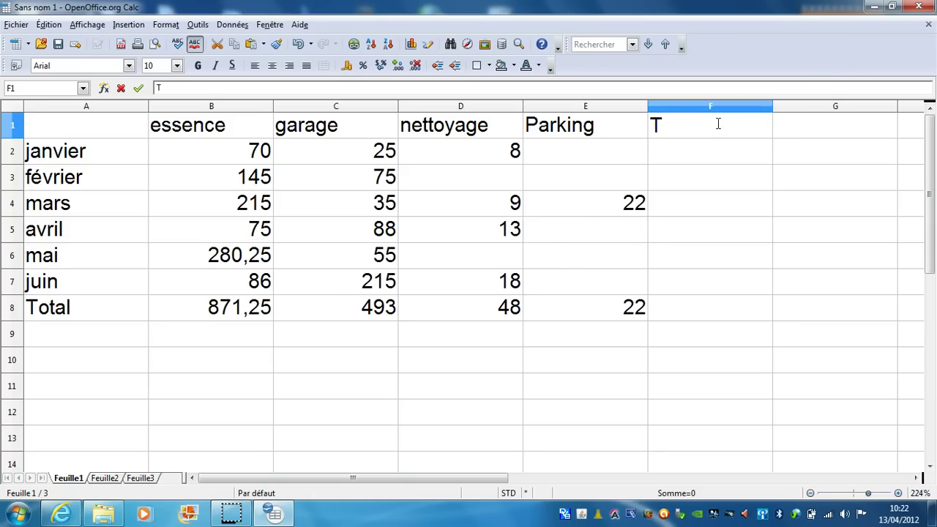
pyautogui.write('ota')
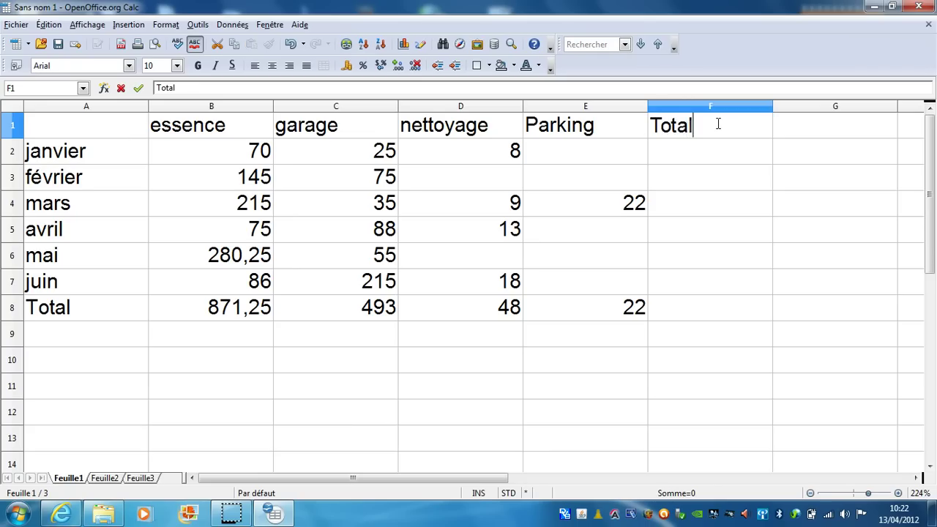
pyautogui.write('l')
pyautogui.press('Return')
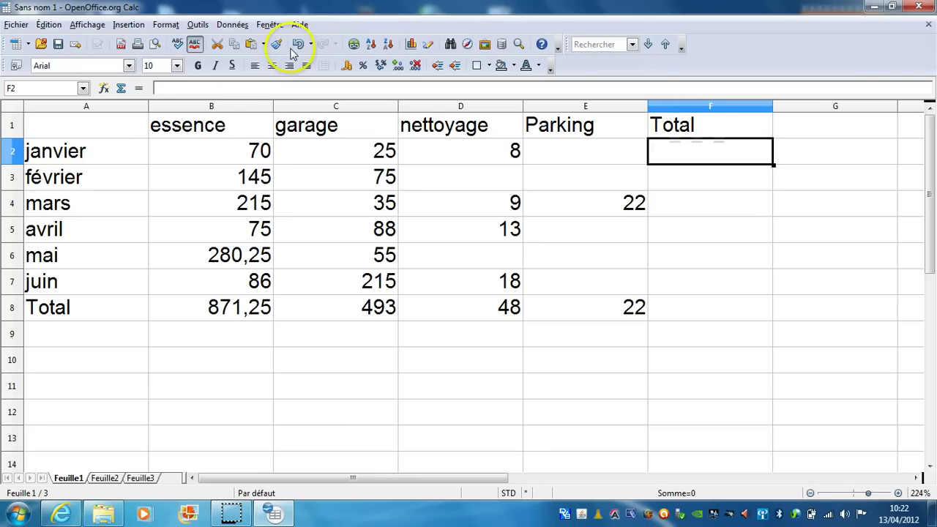
# Total the janvier expenses in F2 with the automatic sum =SOMME(B2:E2), and fill the formula down through F8
pyautogui.click(121, 89)
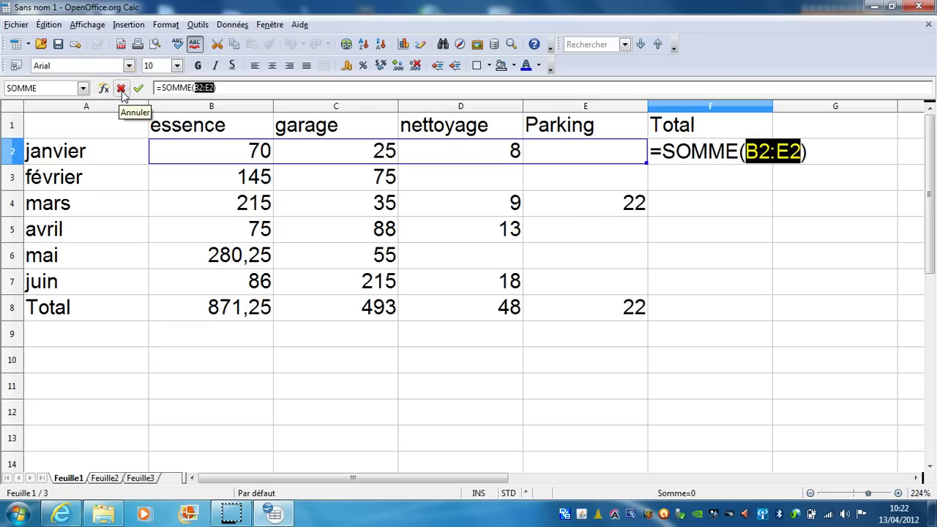
pyautogui.press('Return')
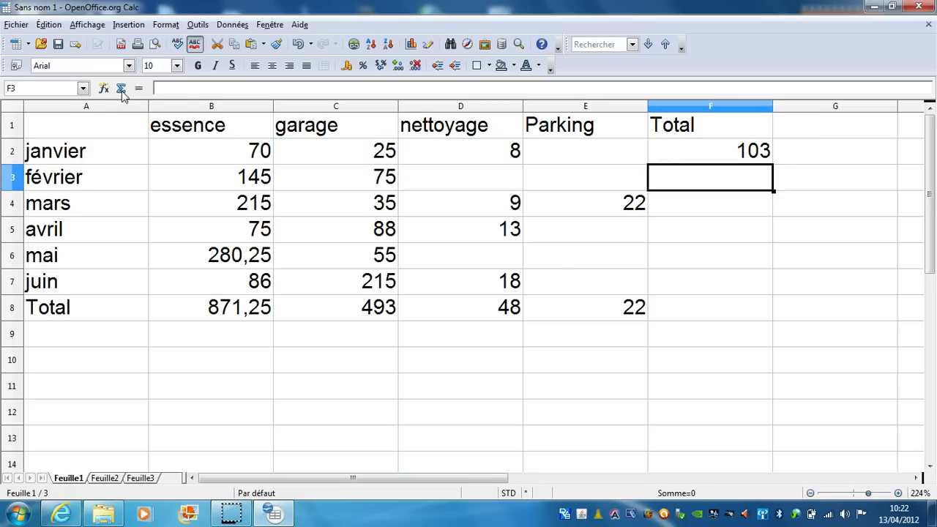
pyautogui.click(740, 152)
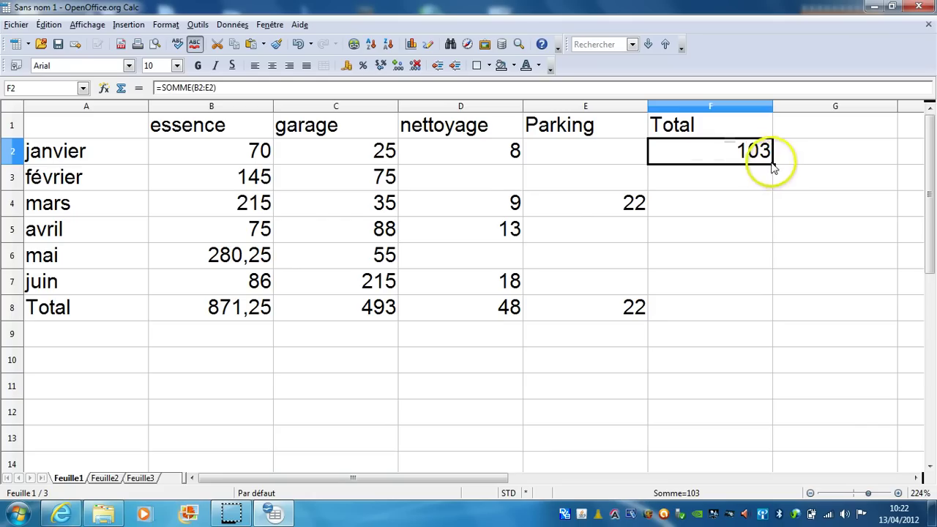
pyautogui.moveTo(773, 165); pyautogui.dragTo(766, 324)
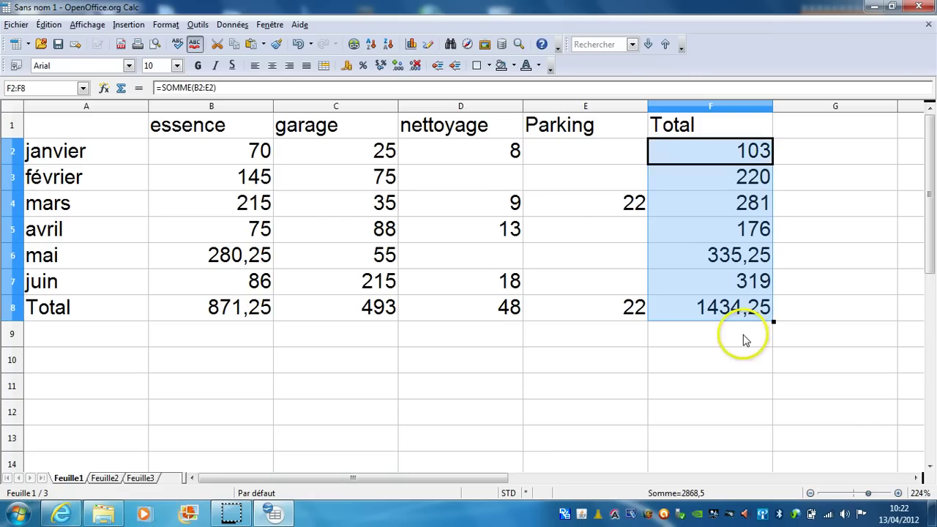
pyautogui.click(743, 338)
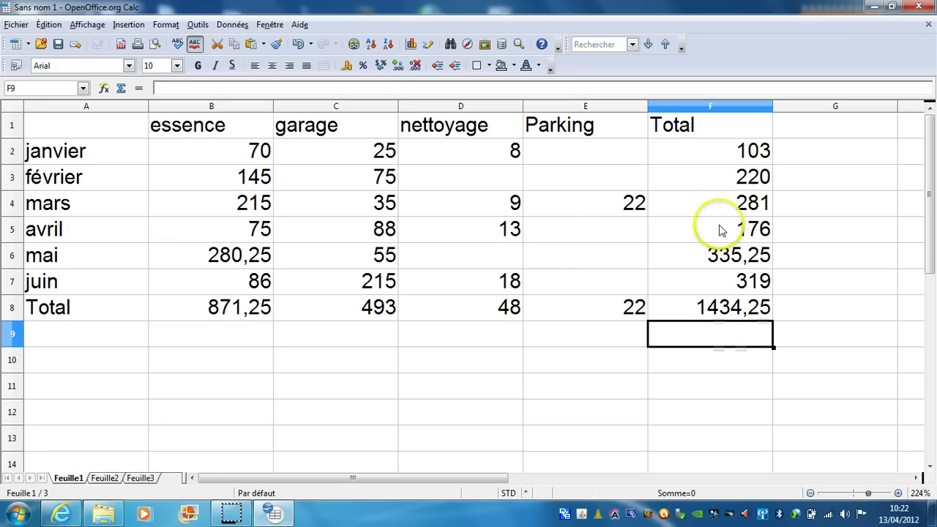
# Insert a new empty column between nettoyage and Parking
pyautogui.click(586, 107)
pyautogui.moveTo(585, 110)
pyautogui.mouseDown()
pyautogui.moveTo(582, 95)
pyautogui.moveTo(591, 105)
pyautogui.moveTo(591, 94)
pyautogui.moveTo(521, 123)
pyautogui.moveTo(576, 111)
pyautogui.mouseUp()
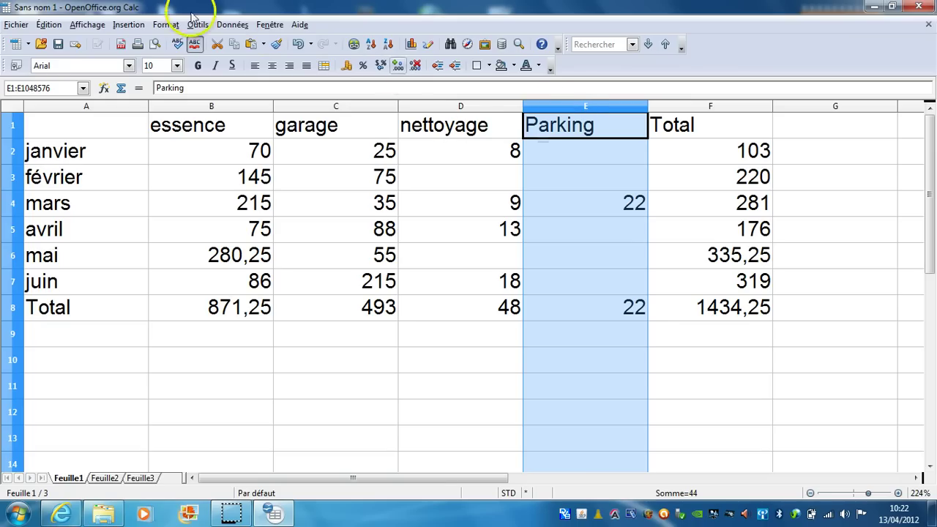
pyautogui.rightClick(553, 112)
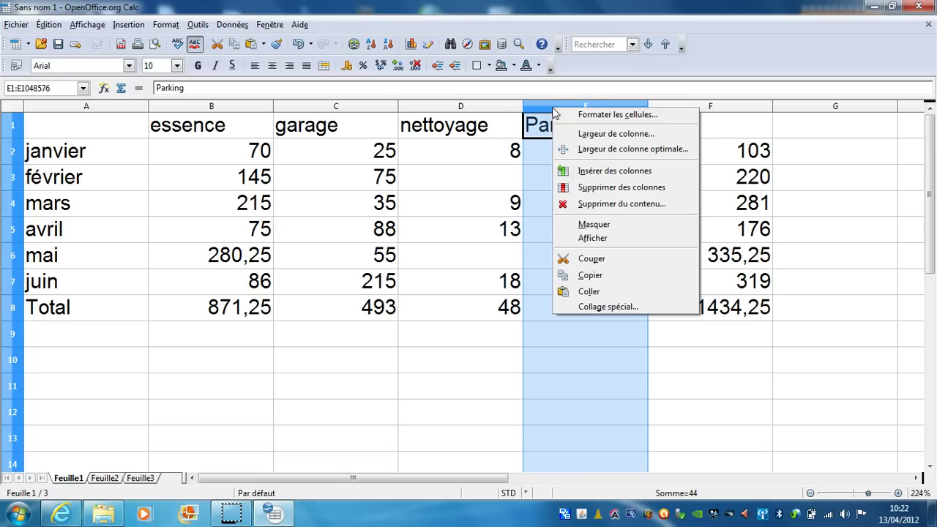
pyautogui.click(623, 171)
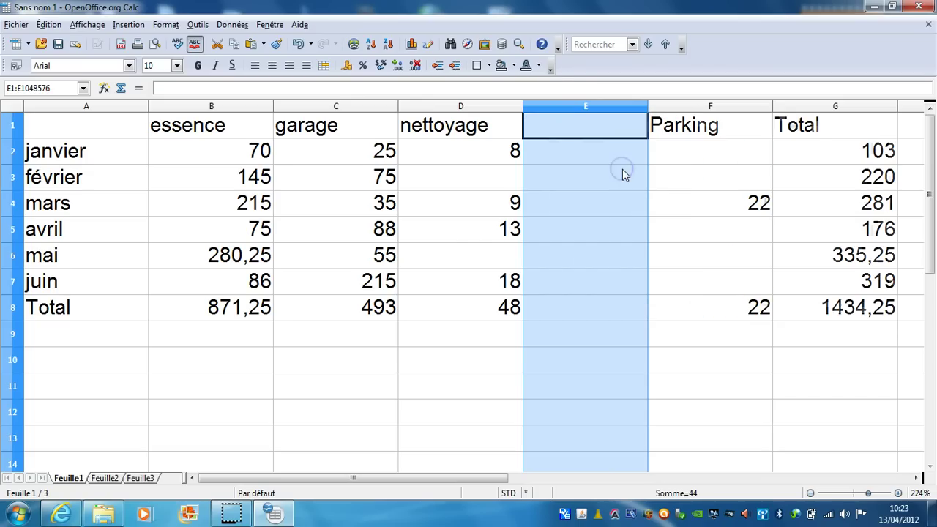
# Enter the heading Peage in cell E1 of the new column
pyautogui.click(575, 128)
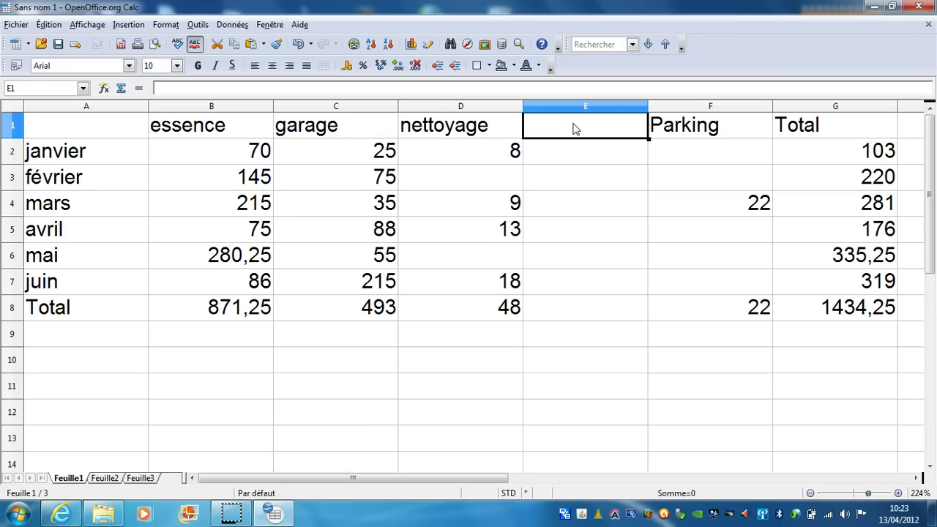
pyautogui.write('Pe')
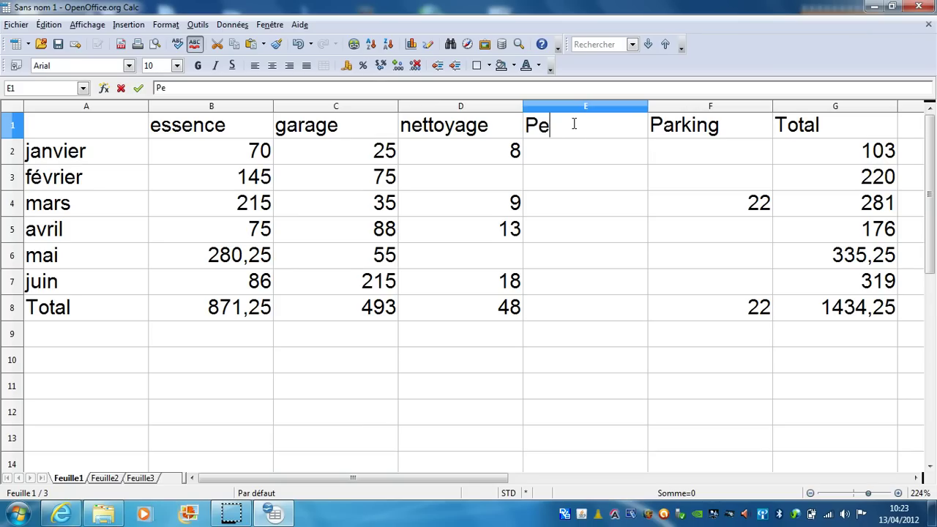
pyautogui.write('age')
pyautogui.press('Return')
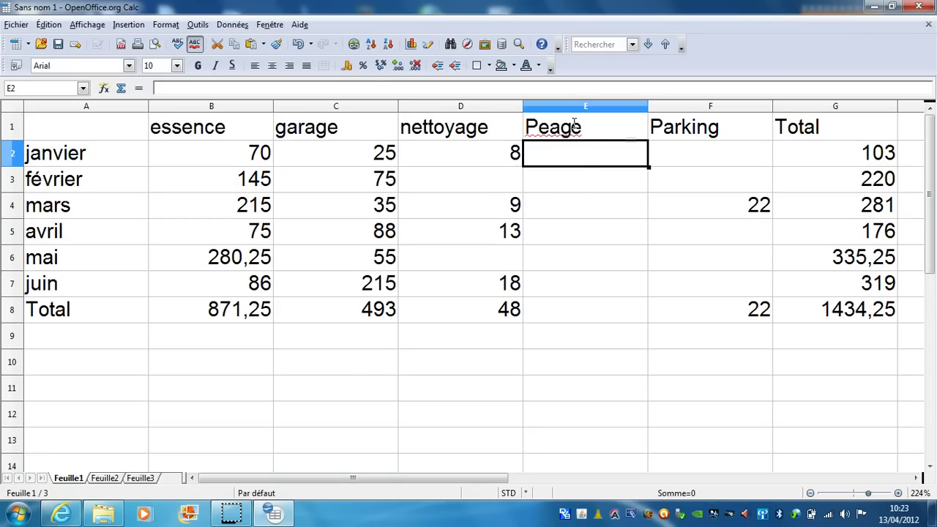
# Enter a Peage amount of 30 for février in cell E3
pyautogui.click(557, 182)
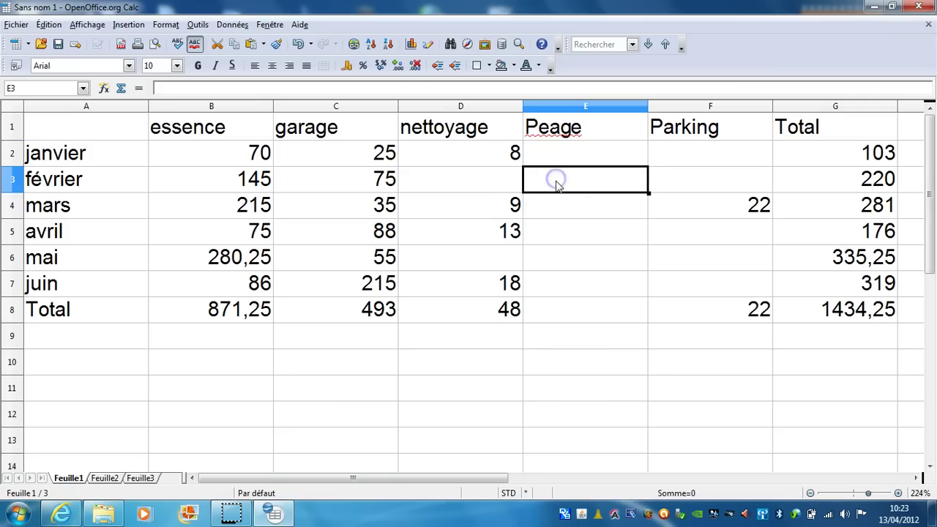
pyautogui.write('30')
pyautogui.press('Return')
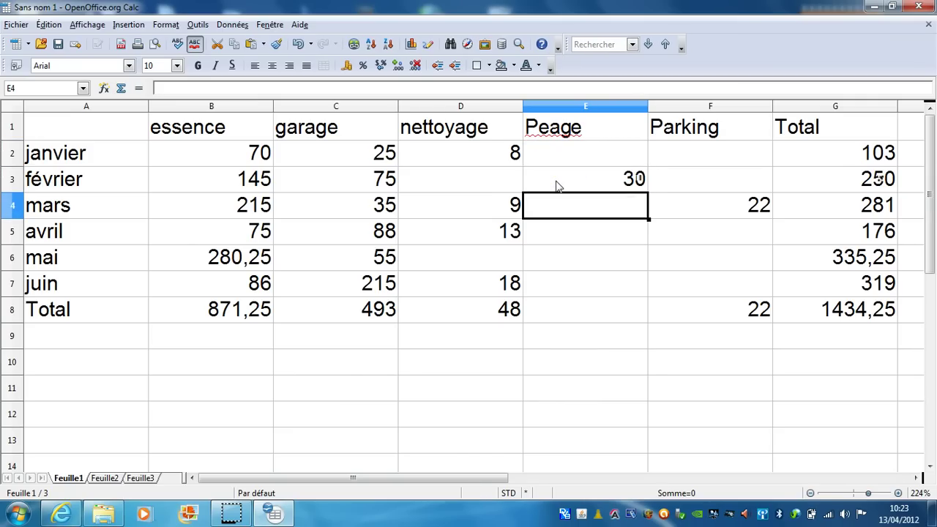
# Enter Peage amounts of 13 for mai in E6 and 3 for juin in E7
pyautogui.click(556, 262)
pyautogui.write('13')
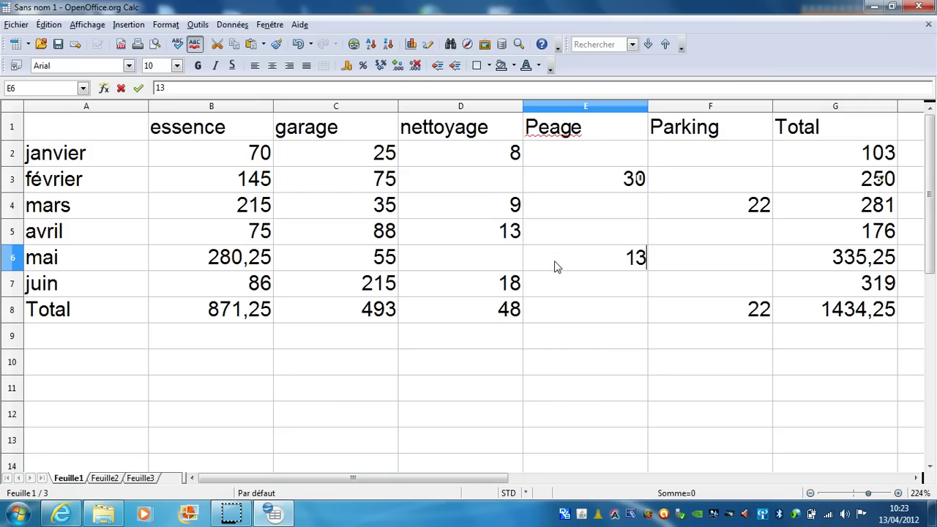
pyautogui.press('Return')
pyautogui.write('3')
pyautogui.press('Return')
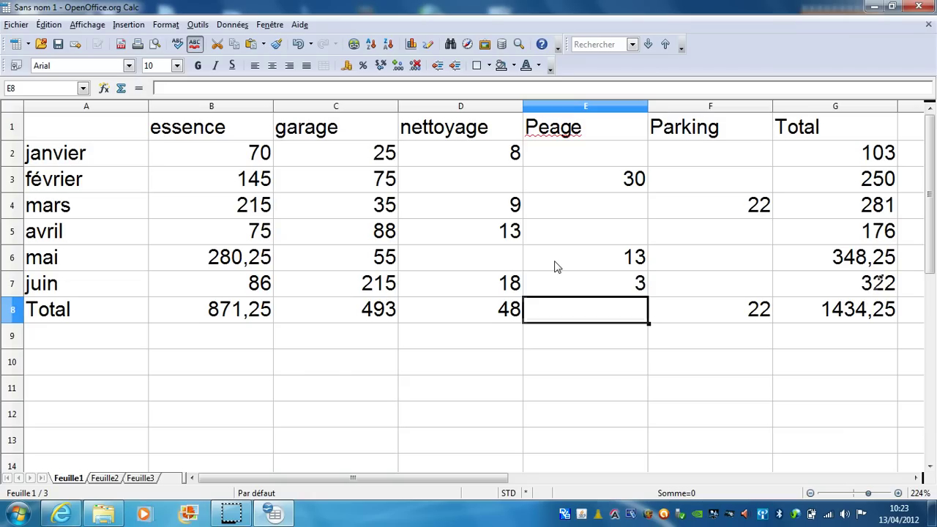
# Fill the nettoyage total formula from D8 across to E8 to total the Peage column
pyautogui.click(496, 315)
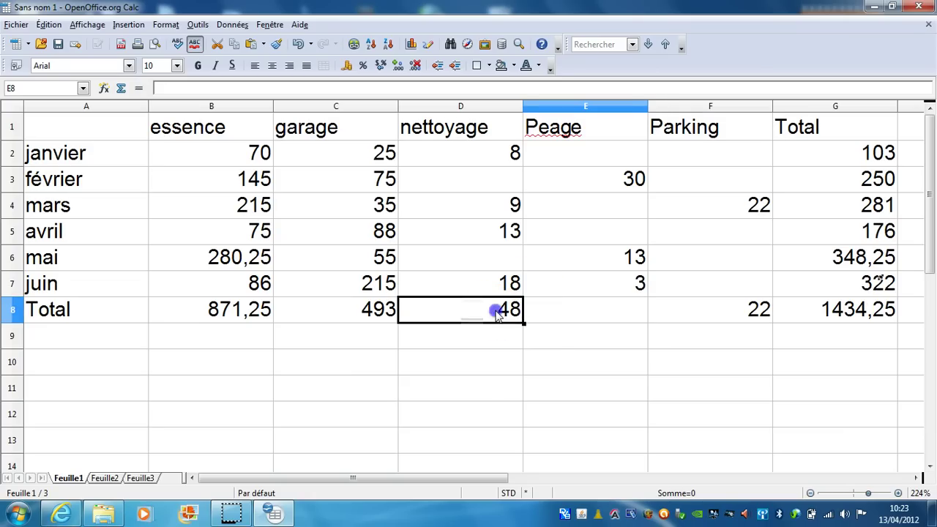
pyautogui.moveTo(523, 322); pyautogui.dragTo(611, 322)
pyautogui.click(650, 342)
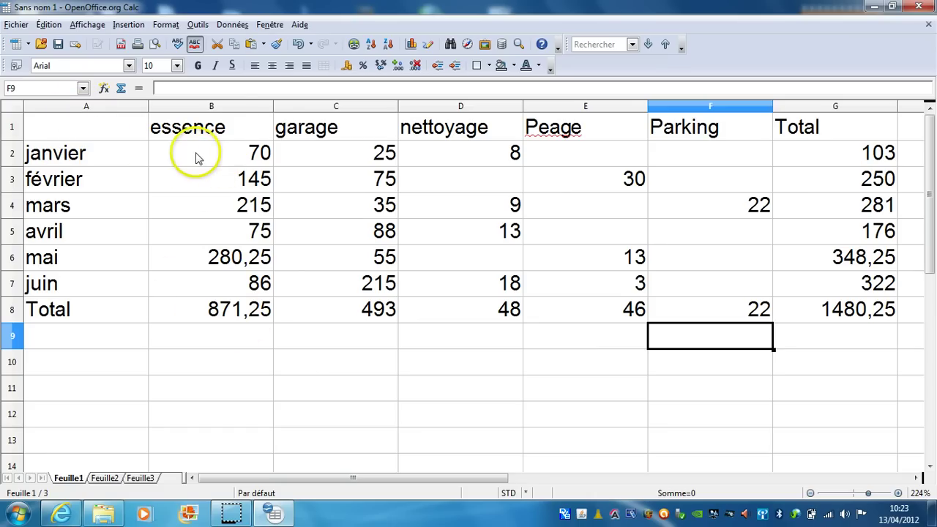
# Format the amounts in B2:G8 as Monétaire in euros with the -1 234,00 € format
pyautogui.moveTo(196, 156); pyautogui.dragTo(839, 309)
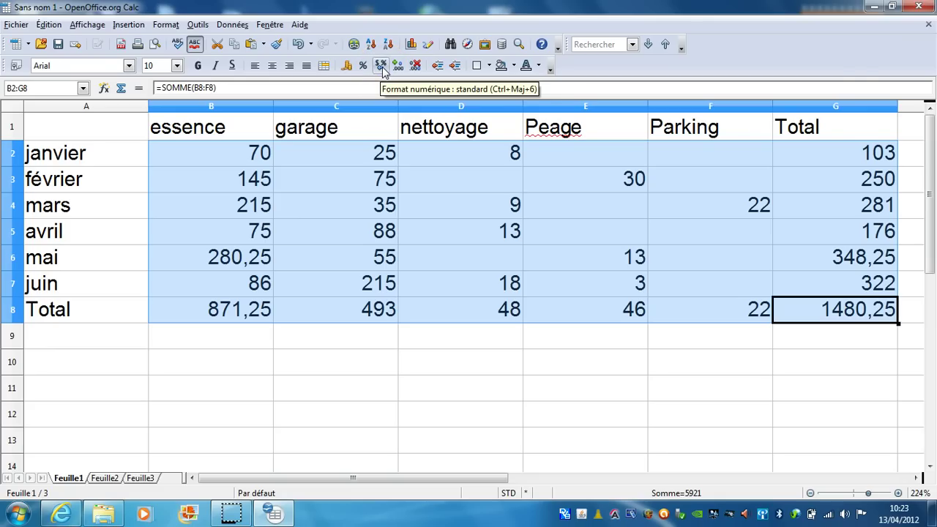
pyautogui.click(165, 25)
pyautogui.click(189, 60)
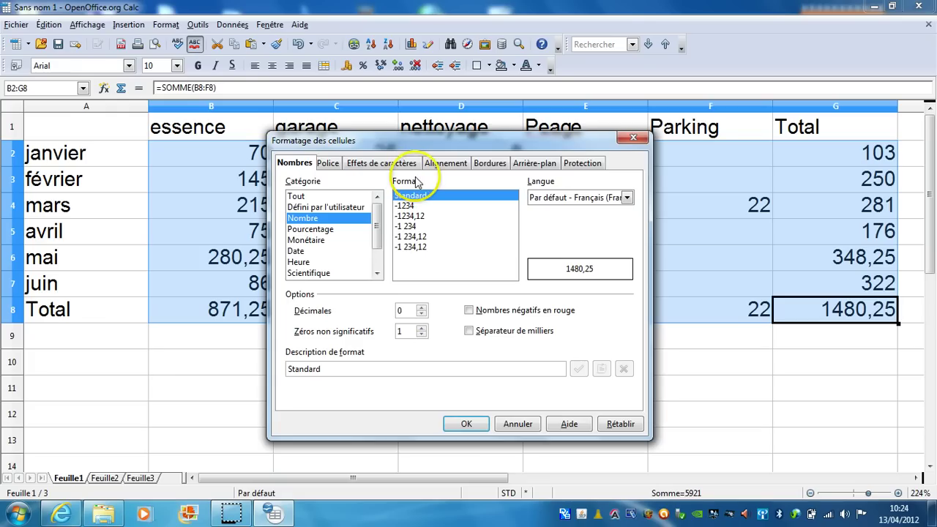
pyautogui.click(322, 241)
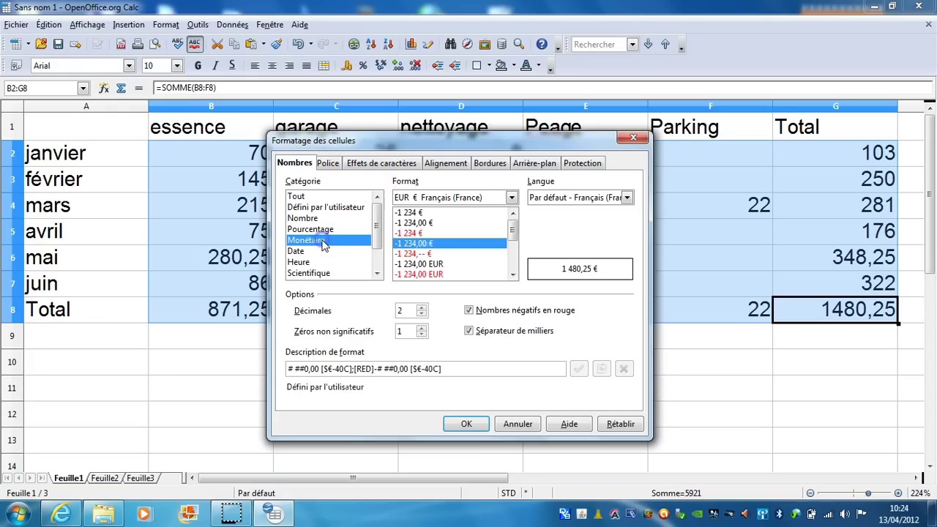
pyautogui.click(422, 223)
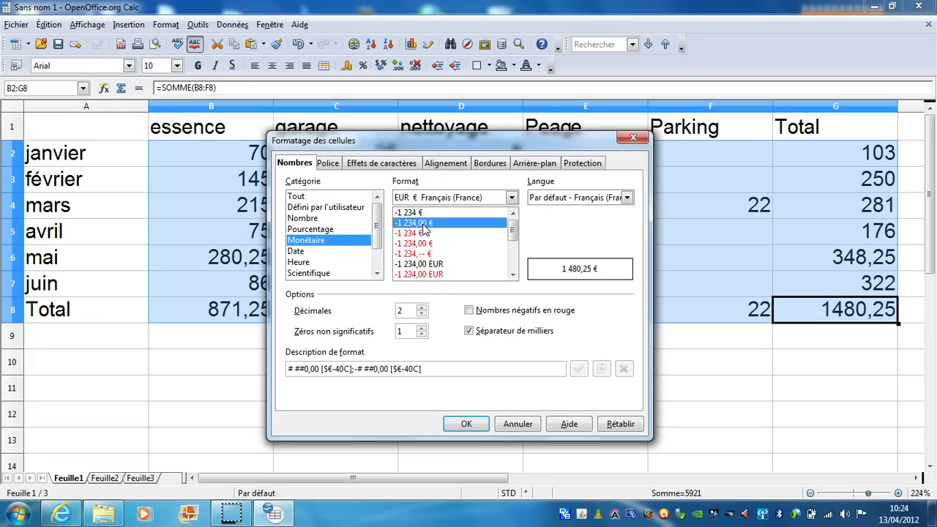
pyautogui.click(466, 426)
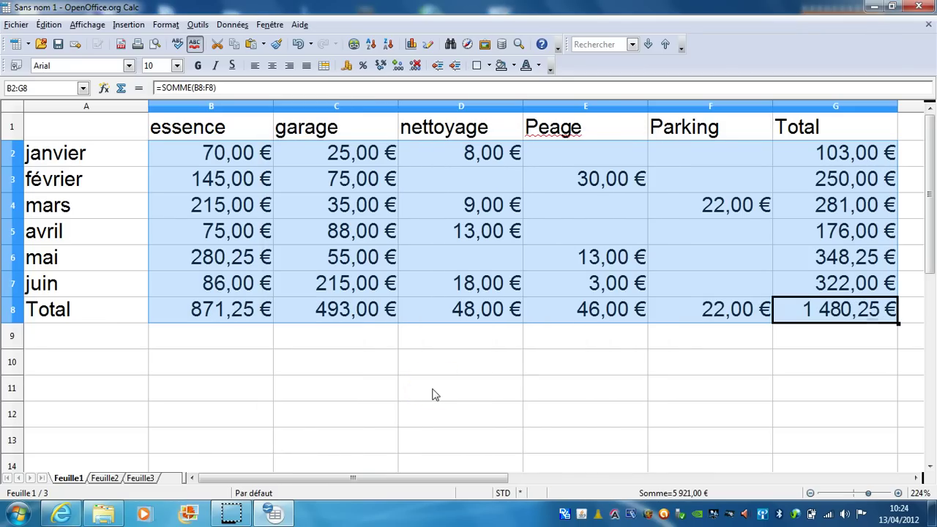
pyautogui.moveTo(420, 370); pyautogui.dragTo(420, 379)
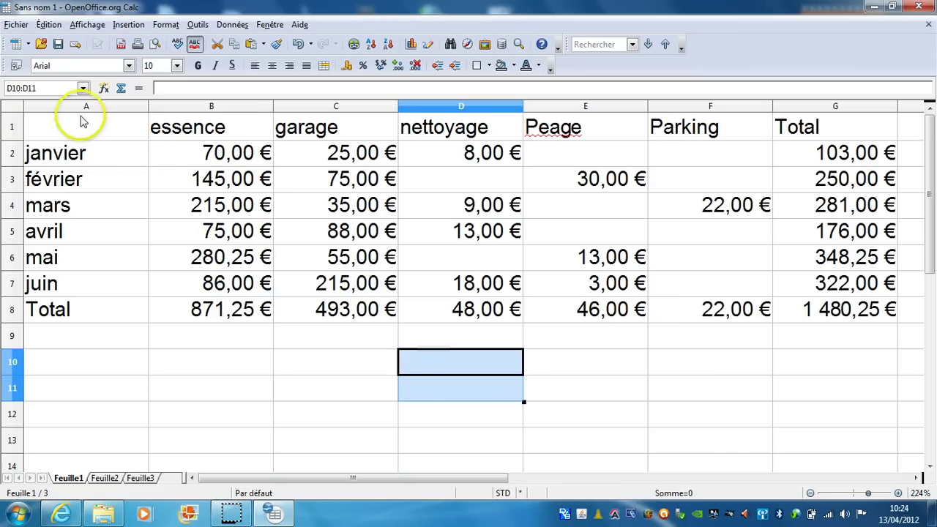
# Check the table's printed layout in the page preview, and return to the sheet
pyautogui.click(17, 25)
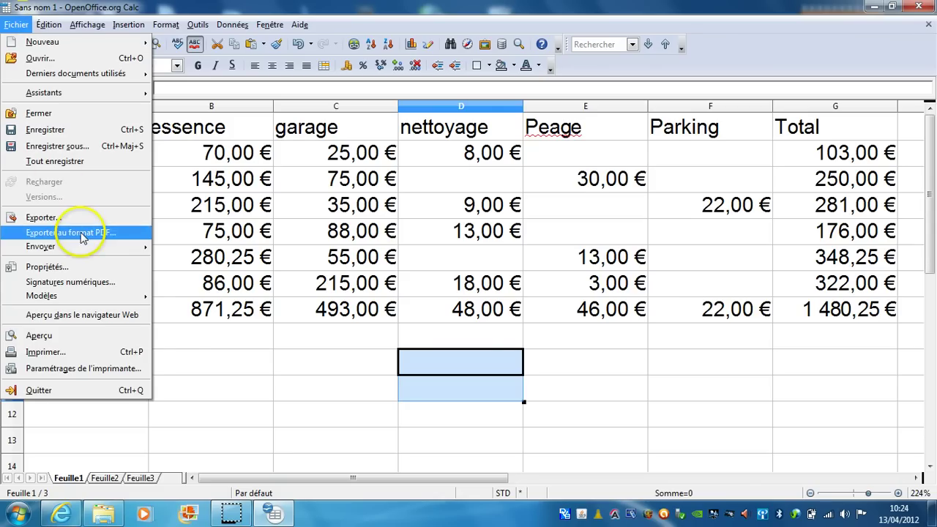
pyautogui.click(80, 337)
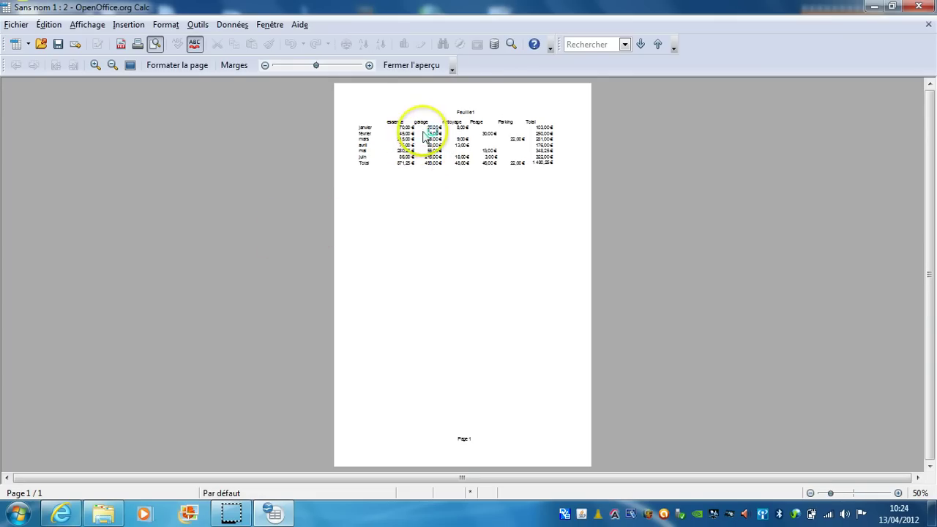
pyautogui.click(418, 66)
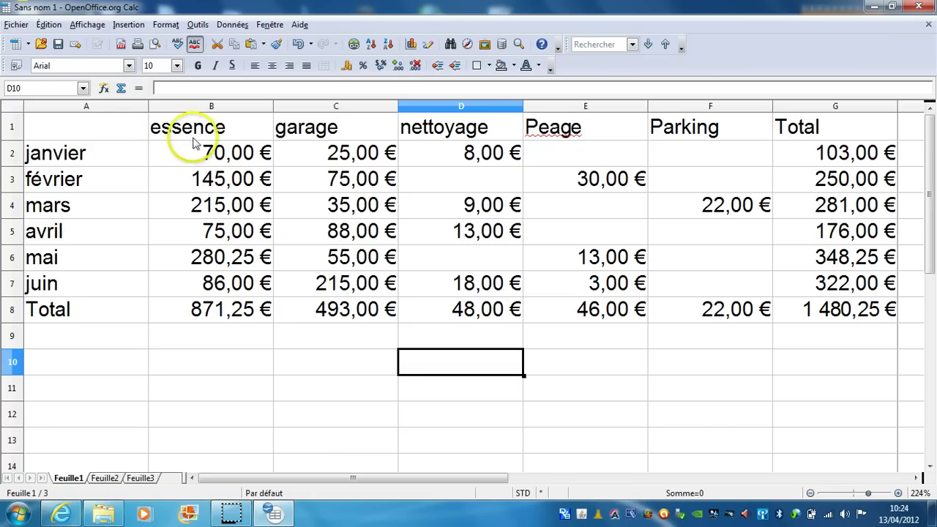
# Try 1,00 pt black outer and inner borders on the whole table A1:G8, and undo them
pyautogui.click(71, 129)
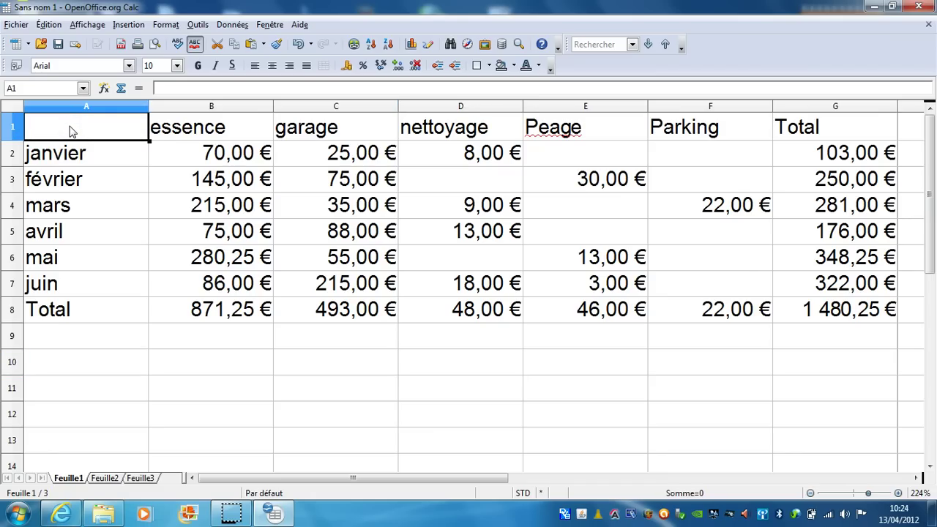
pyautogui.moveTo(71, 129); pyautogui.dragTo(837, 315)
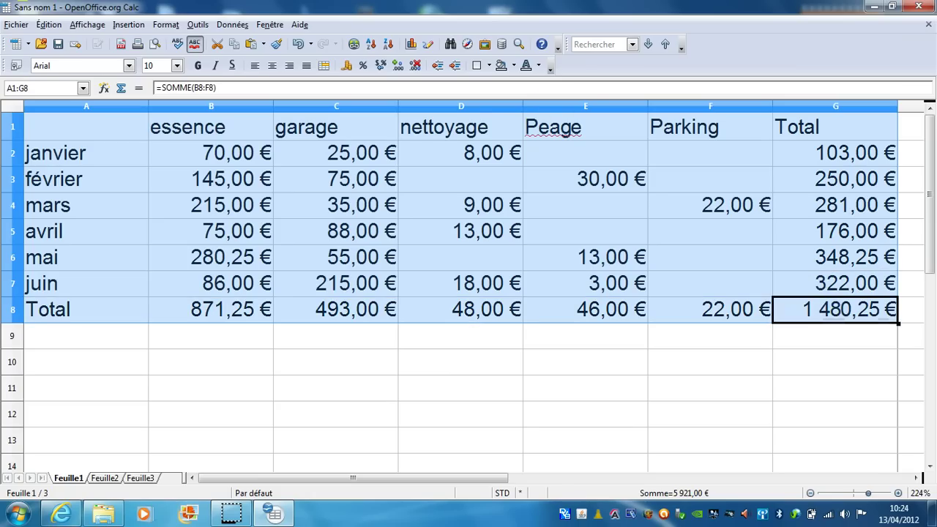
pyautogui.click(165, 24)
pyautogui.click(189, 61)
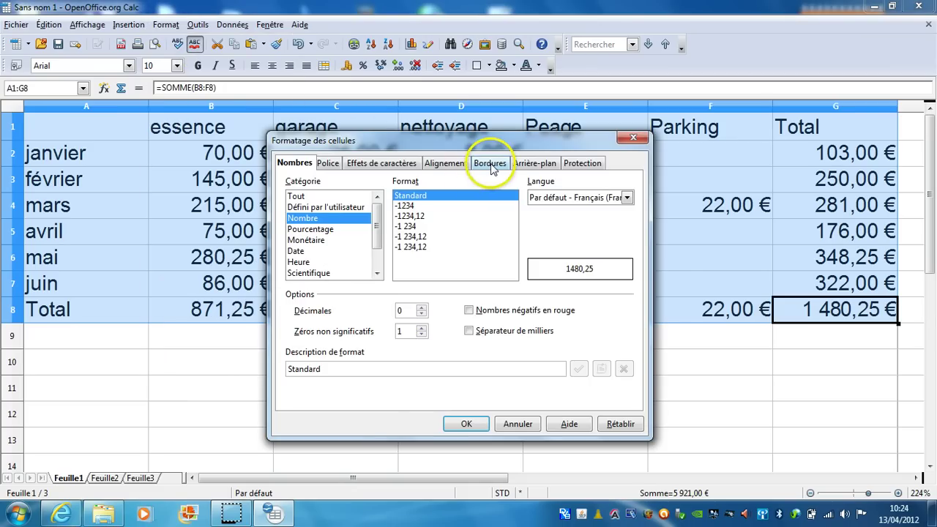
pyautogui.click(492, 164)
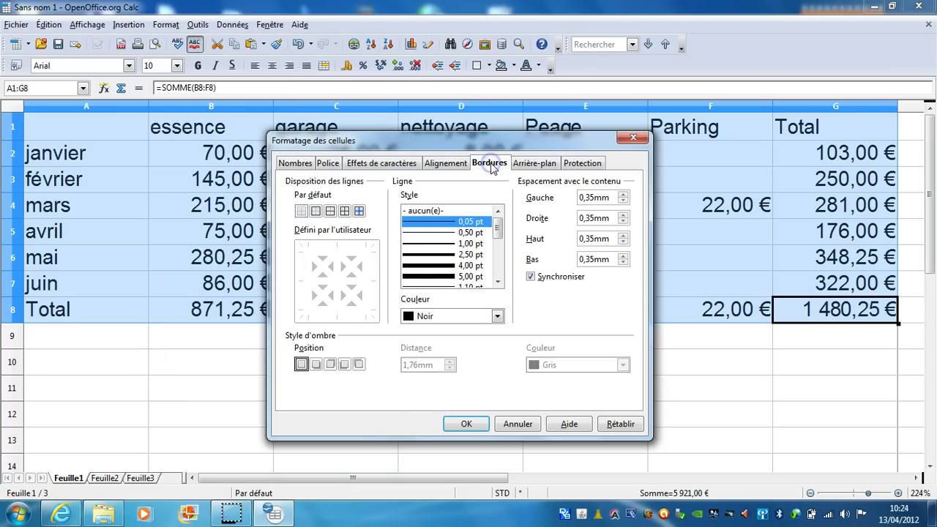
pyautogui.click(345, 211)
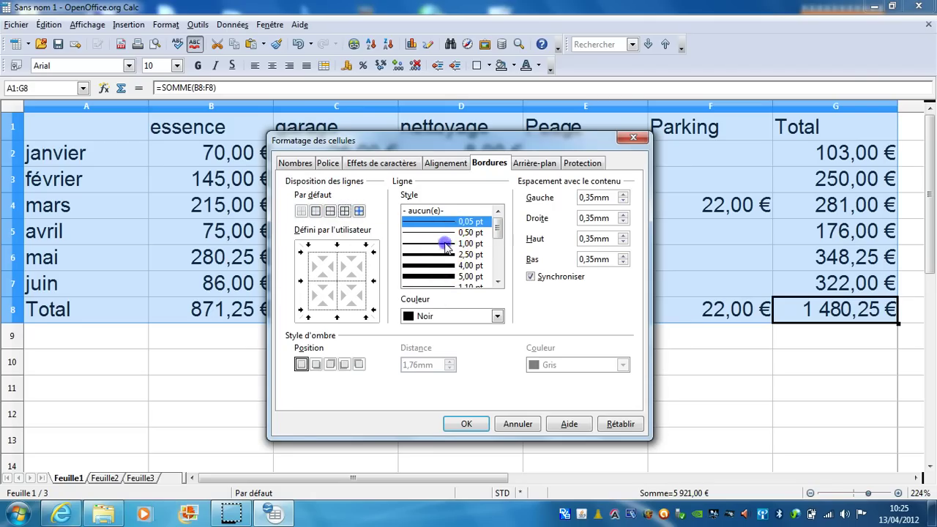
pyautogui.click(445, 244)
pyautogui.click(345, 211)
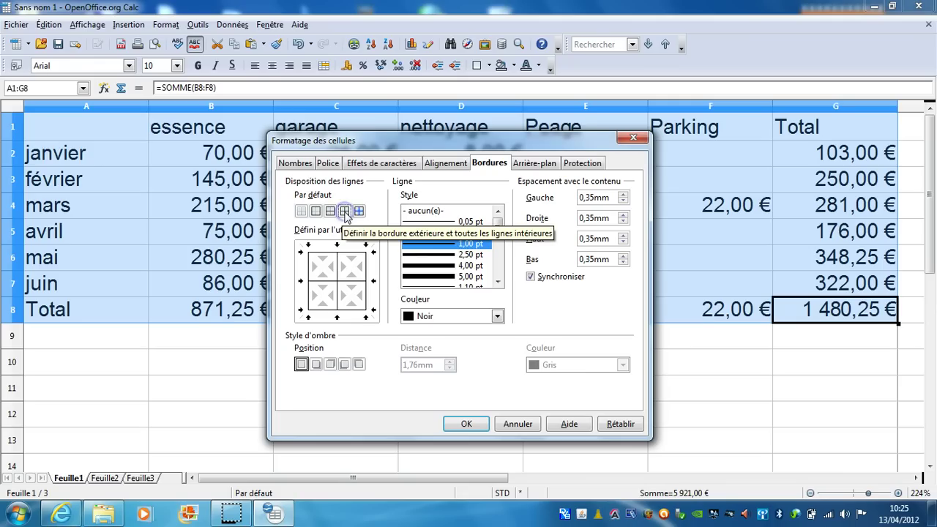
pyautogui.click(345, 211)
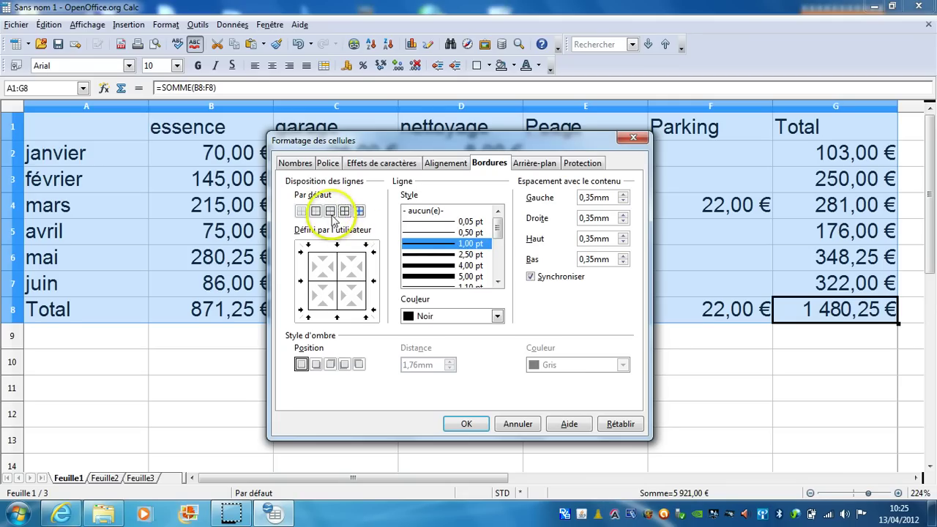
pyautogui.click(458, 424)
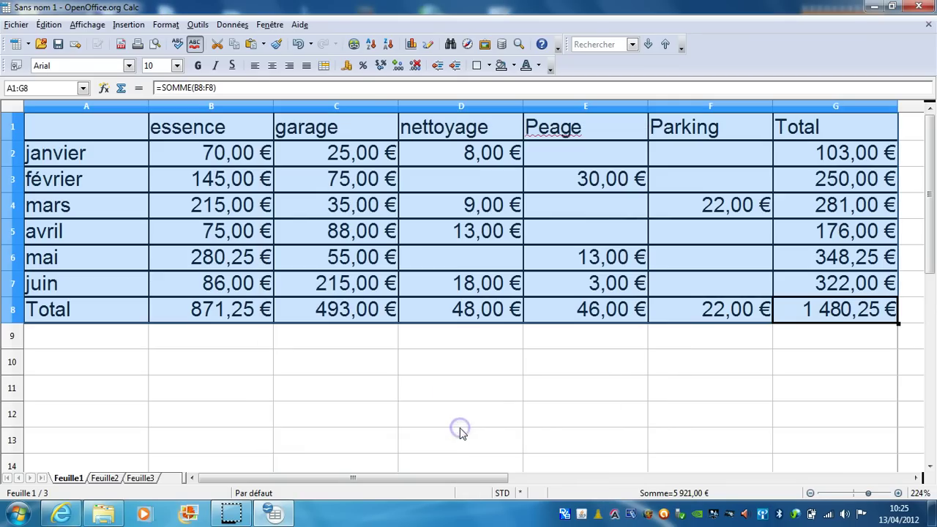
pyautogui.click(492, 373)
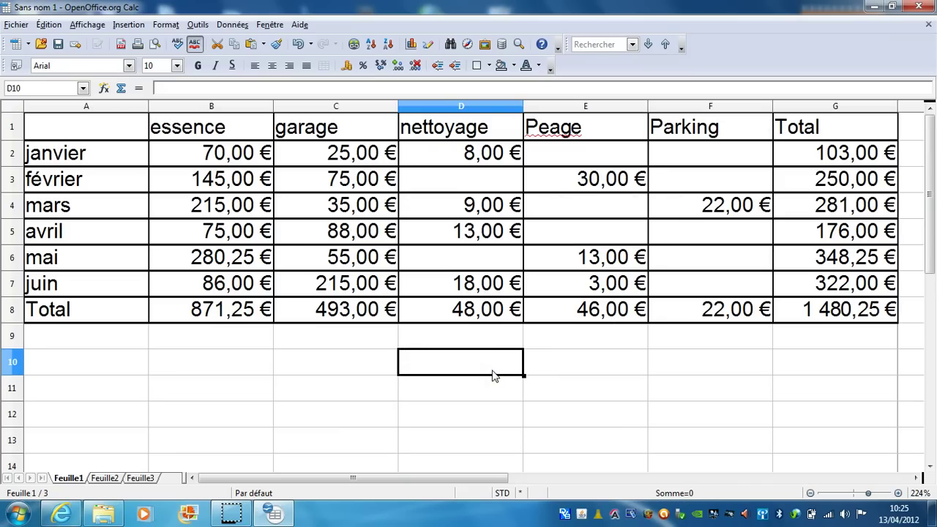
pyautogui.click(299, 44)
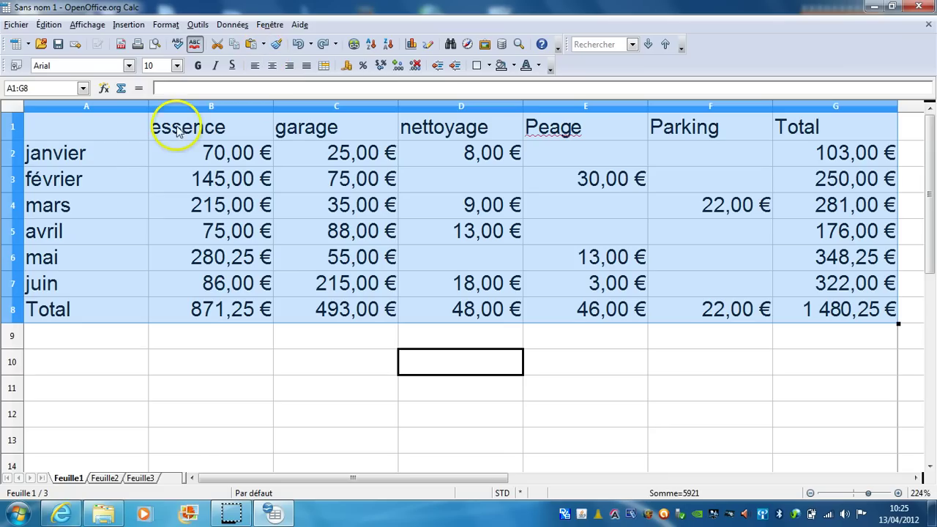
# Apply a 1,00 pt black border around the outside only of the table A1:G8
pyautogui.click(166, 25)
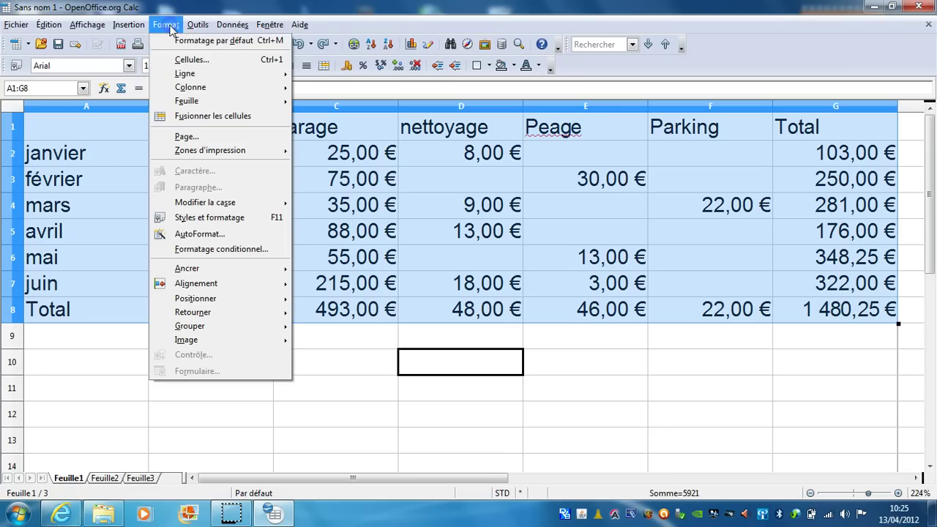
pyautogui.click(191, 60)
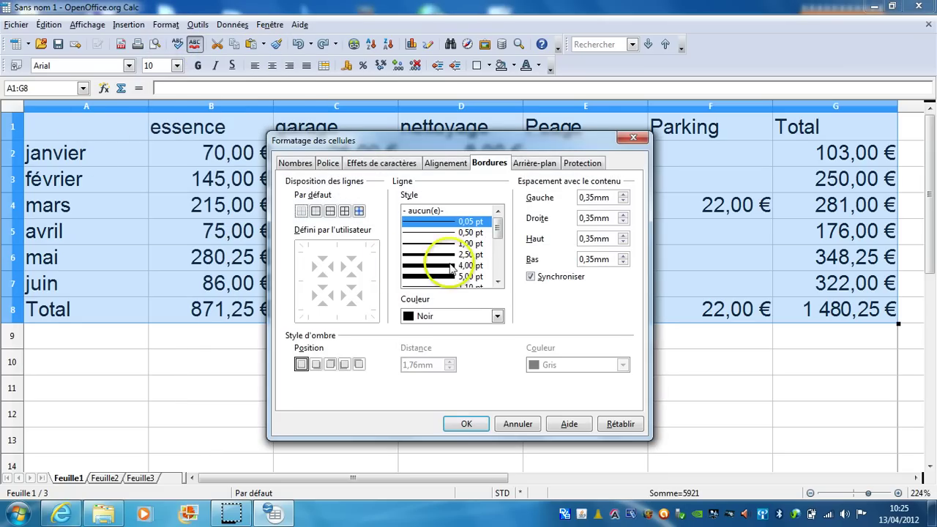
pyautogui.click(448, 232)
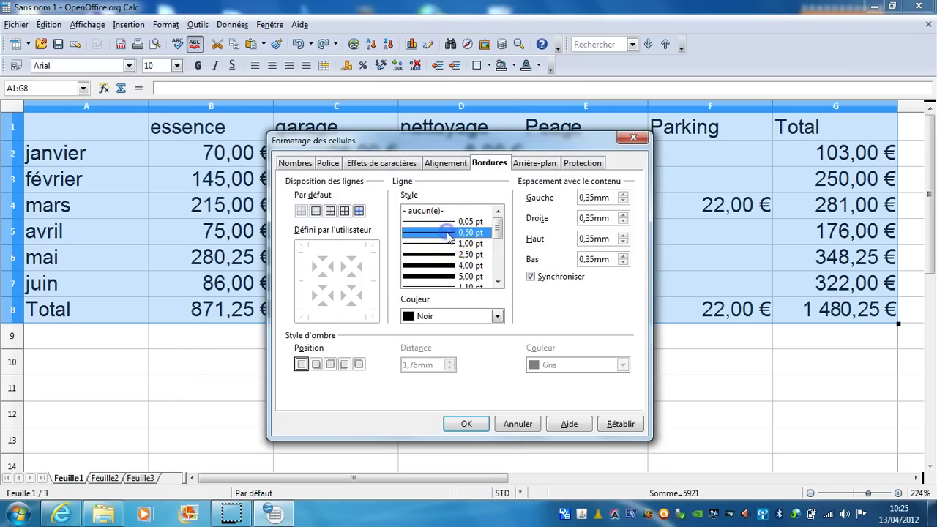
pyautogui.click(346, 210)
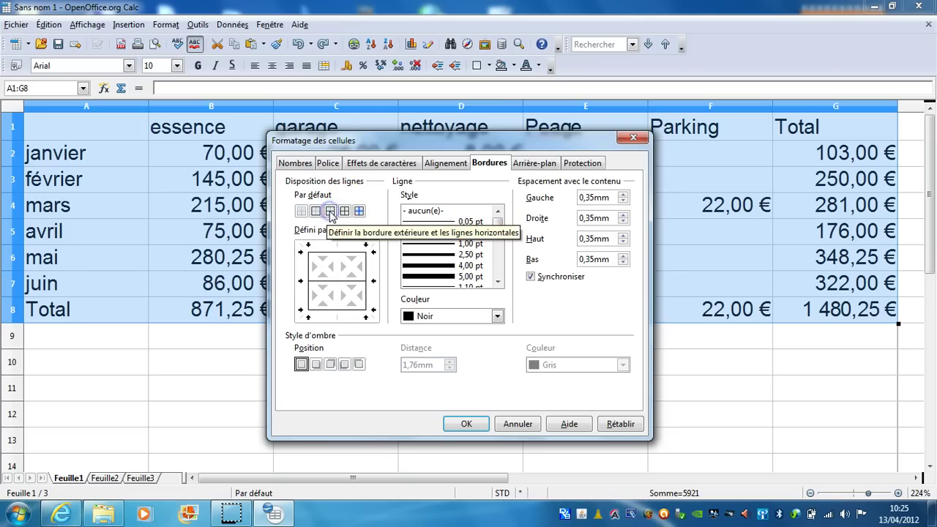
pyautogui.click(316, 211)
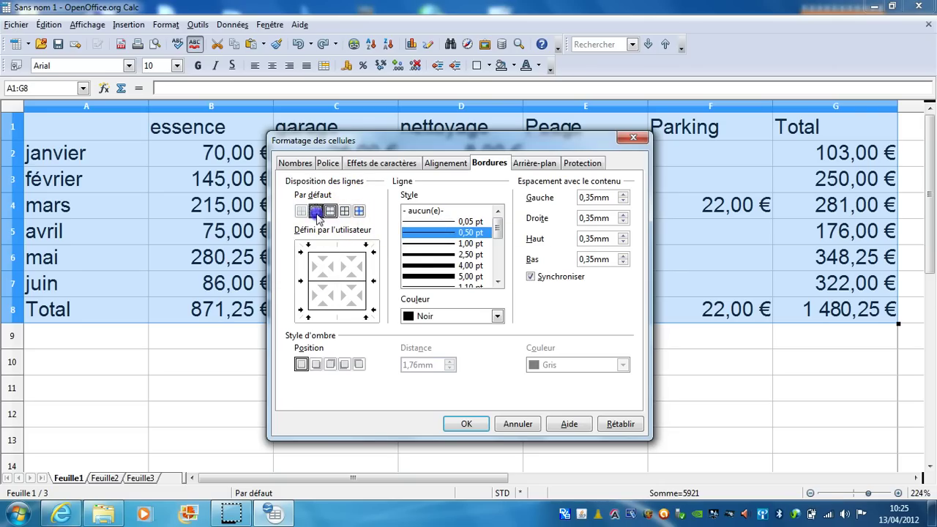
pyautogui.click(430, 244)
pyautogui.click(370, 281)
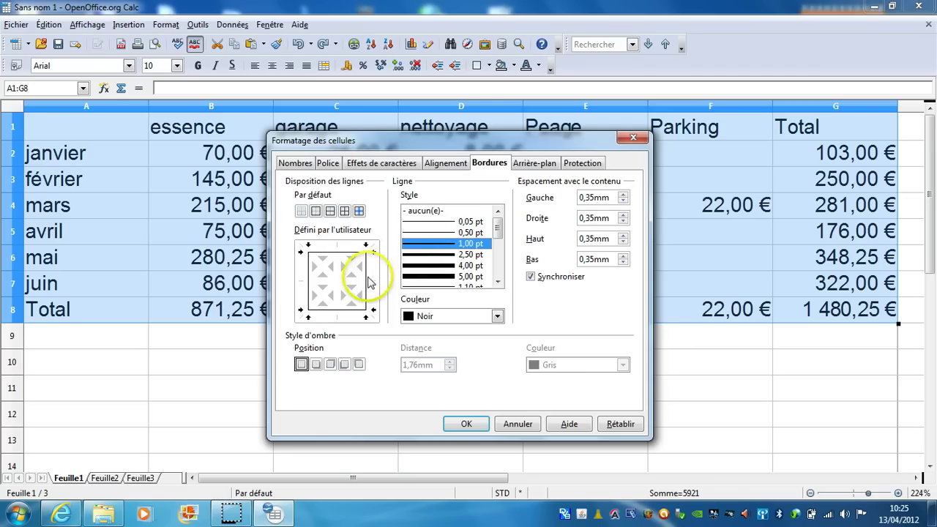
pyautogui.click(431, 246)
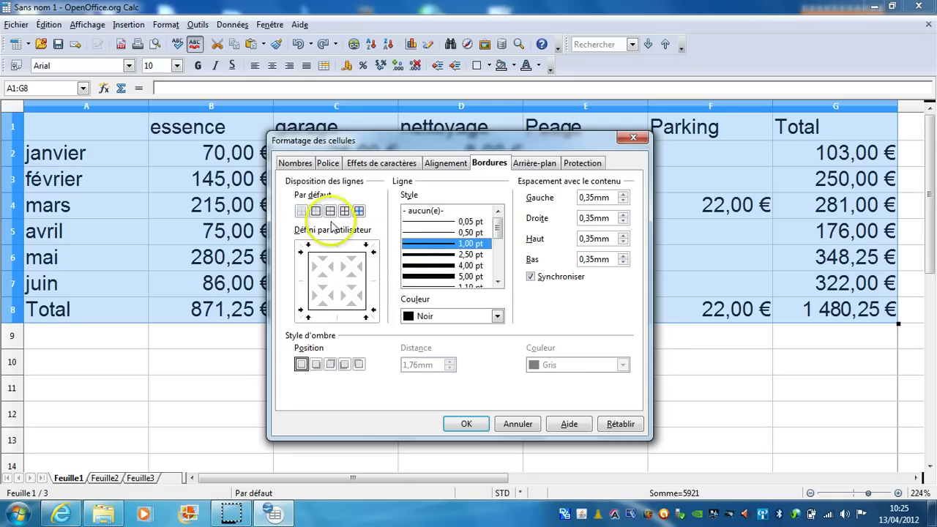
pyautogui.click(468, 425)
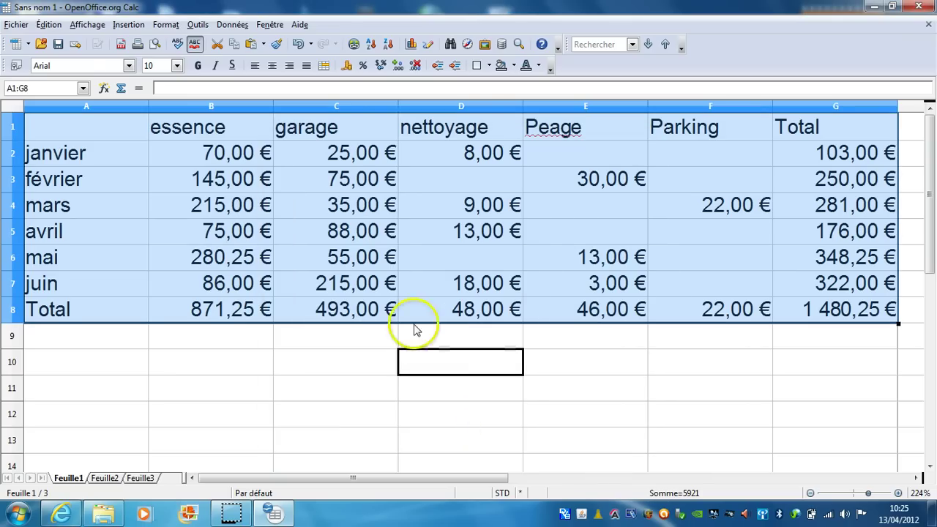
# Apply 0,05 pt black outer borders and all inner lines to the table A1:G8
pyautogui.click(171, 26)
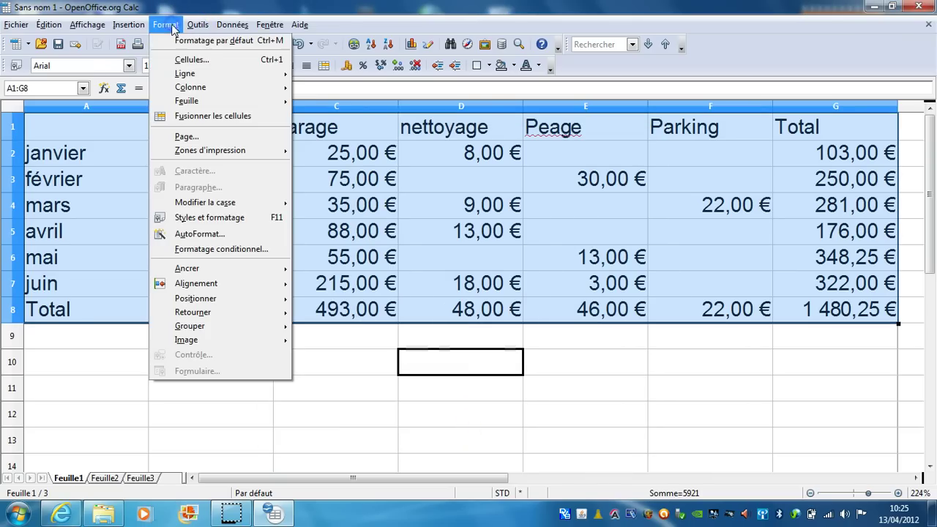
pyautogui.click(179, 59)
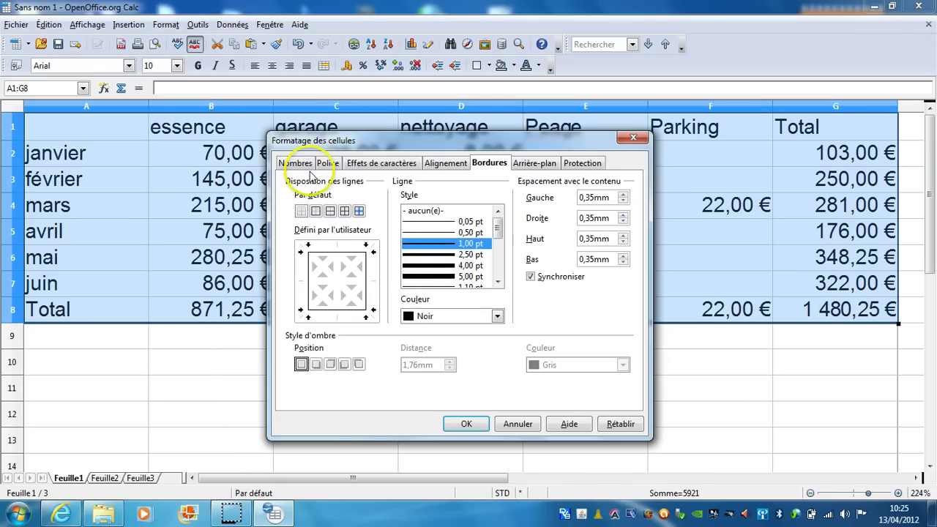
pyautogui.click(440, 222)
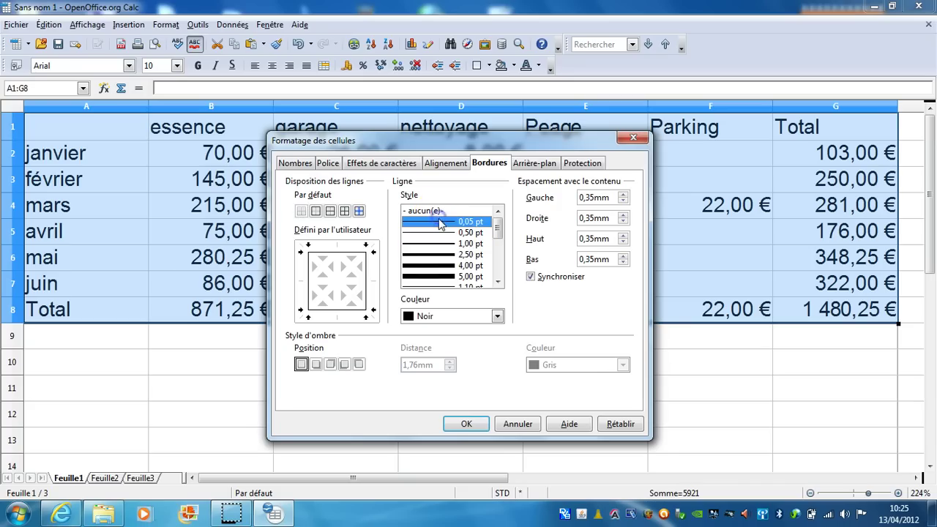
pyautogui.click(344, 211)
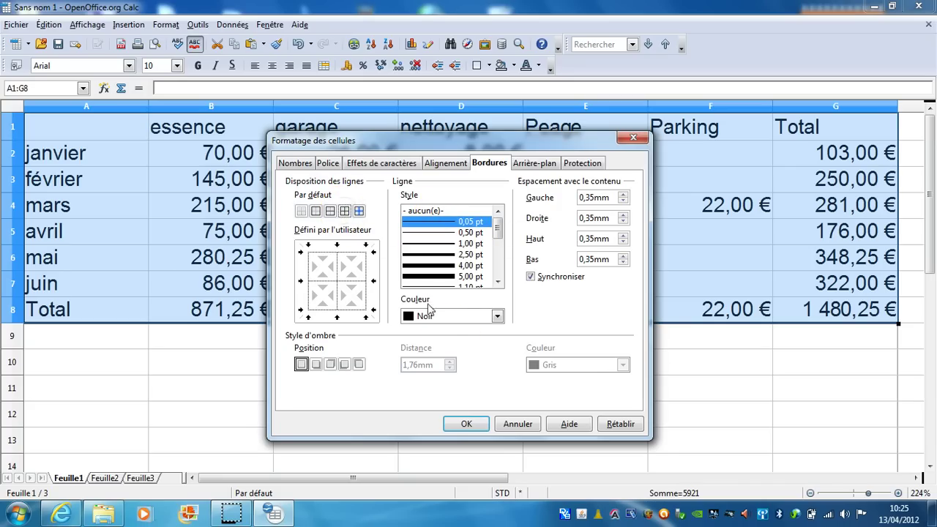
pyautogui.click(467, 425)
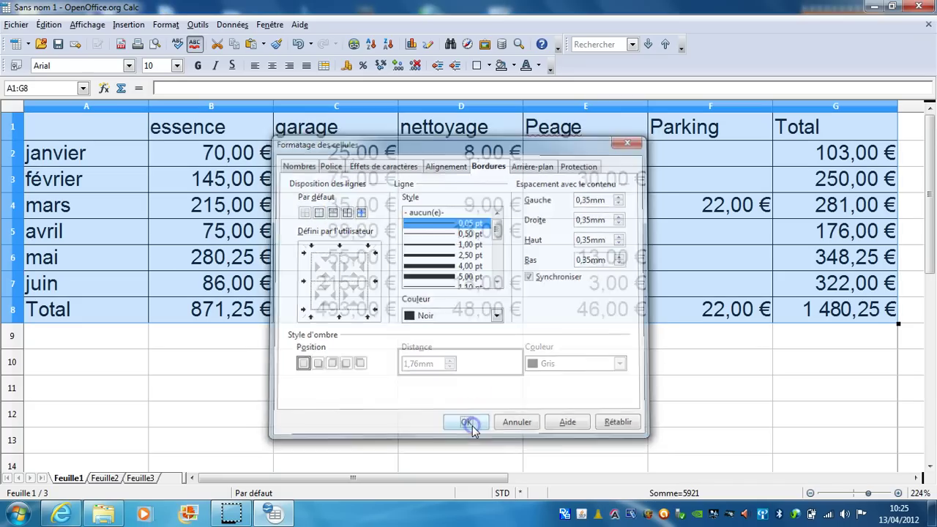
pyautogui.click(456, 423)
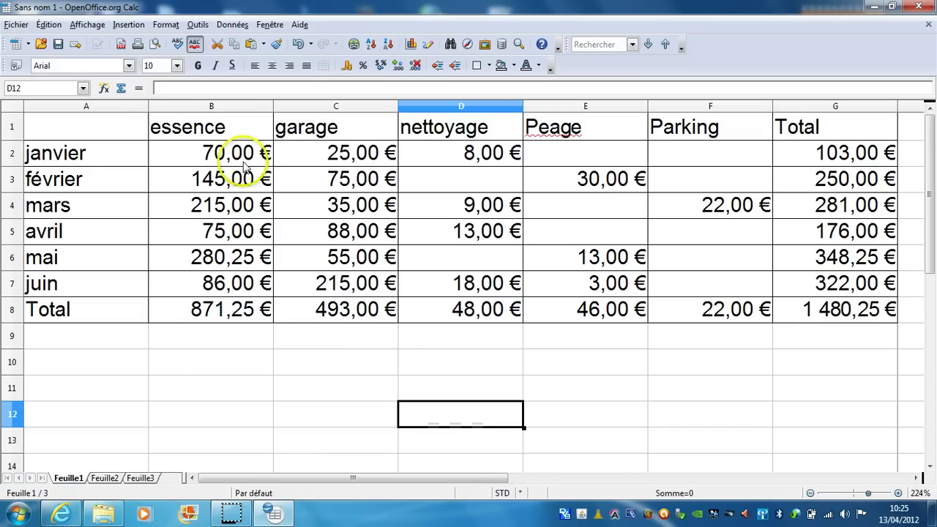
# Check the bordered table in the page preview, and return to the sheet
pyautogui.click(21, 27)
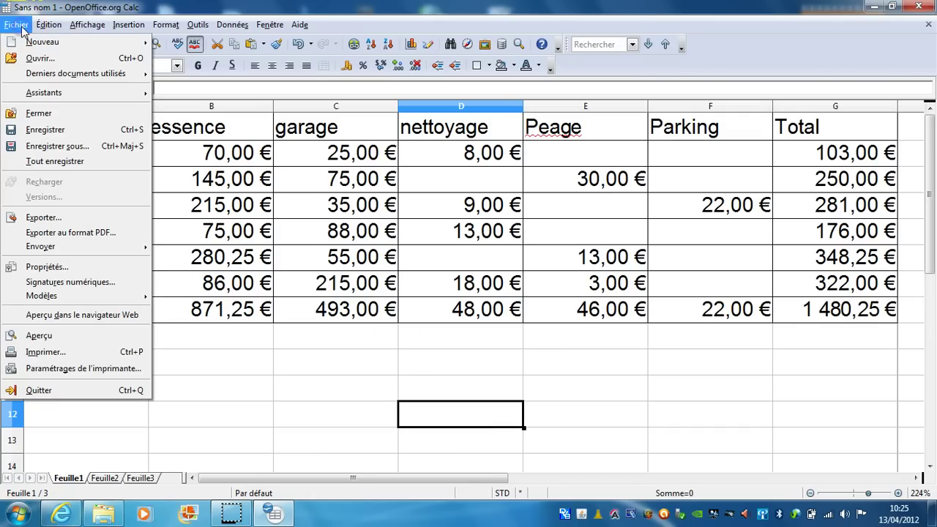
pyautogui.click(61, 339)
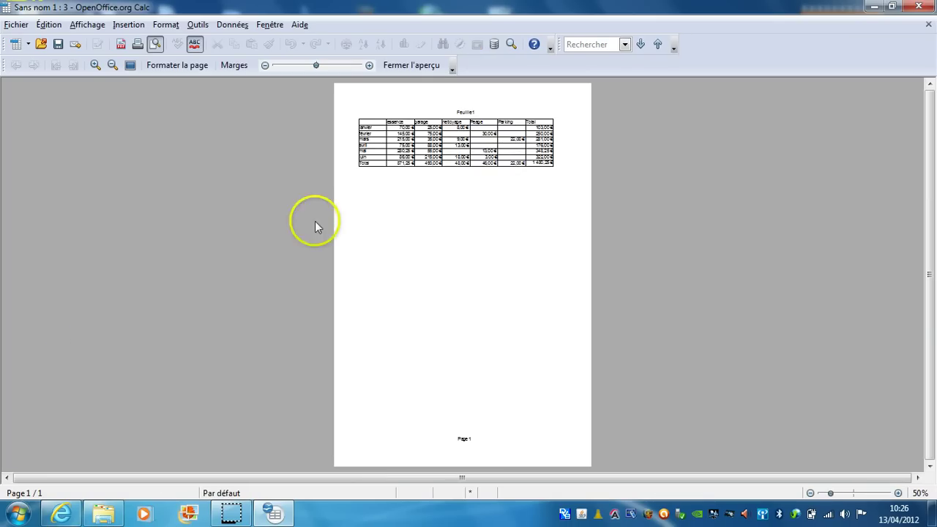
pyautogui.click(413, 65)
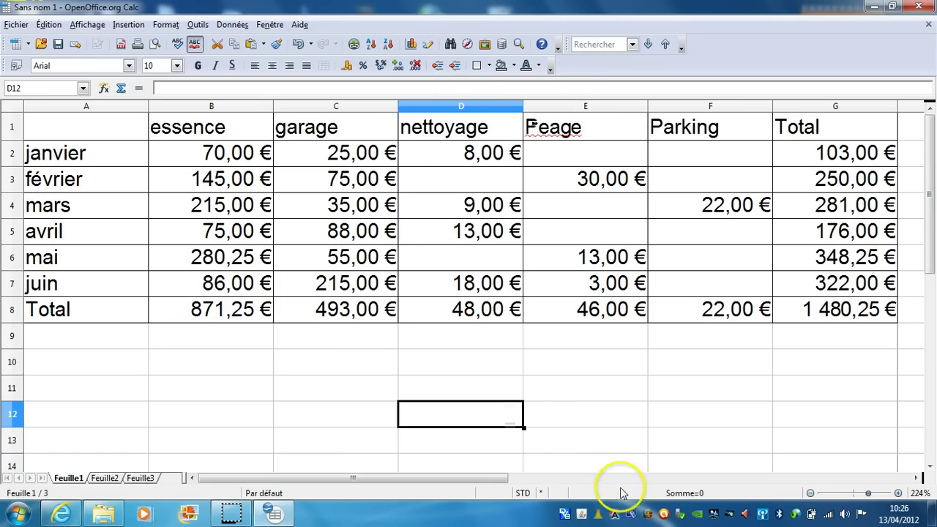
# Delete the entire Peage column (column E) from the table
pyautogui.click(627, 413)
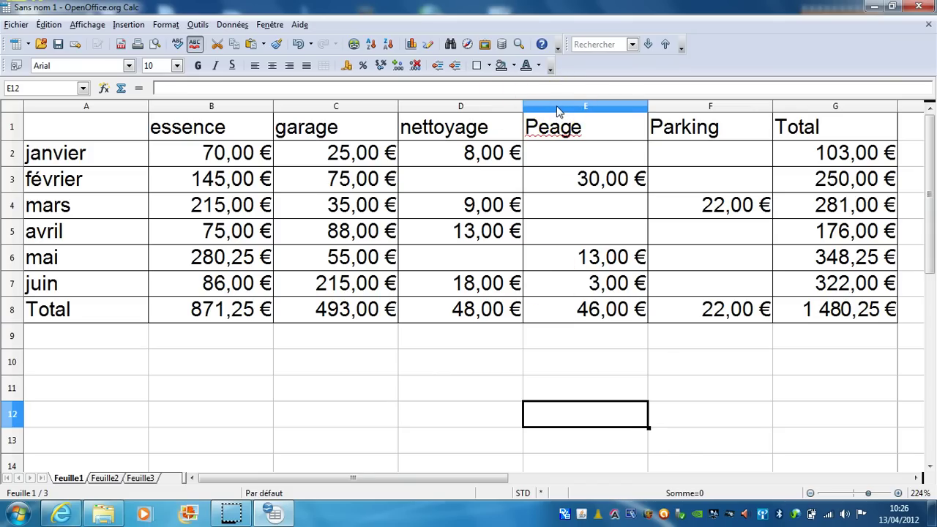
pyautogui.rightClick(558, 110)
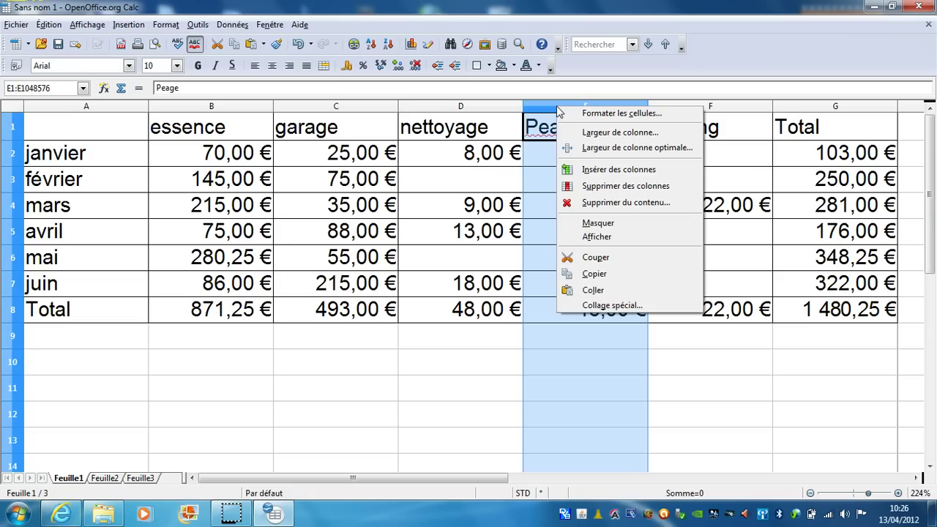
pyautogui.click(599, 192)
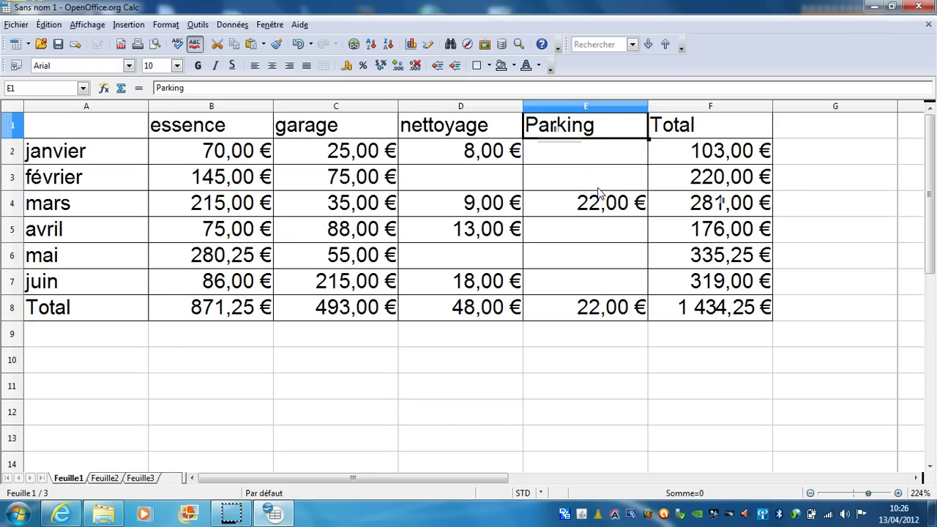
pyautogui.click(96, 362)
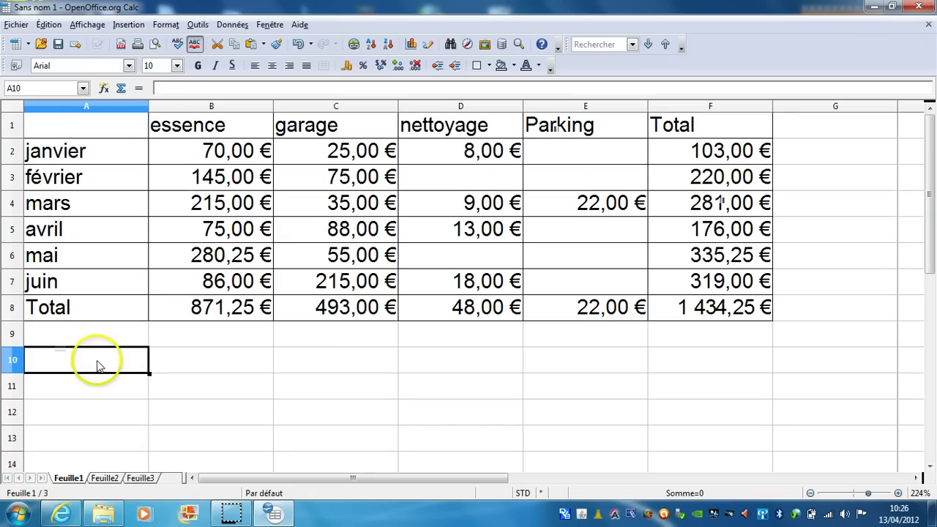
# Save the spreadsheet as "mon tableau" in the Documents library, in Microsoft Excel 97/2000/XP (.xls) format
pyautogui.click(18, 25)
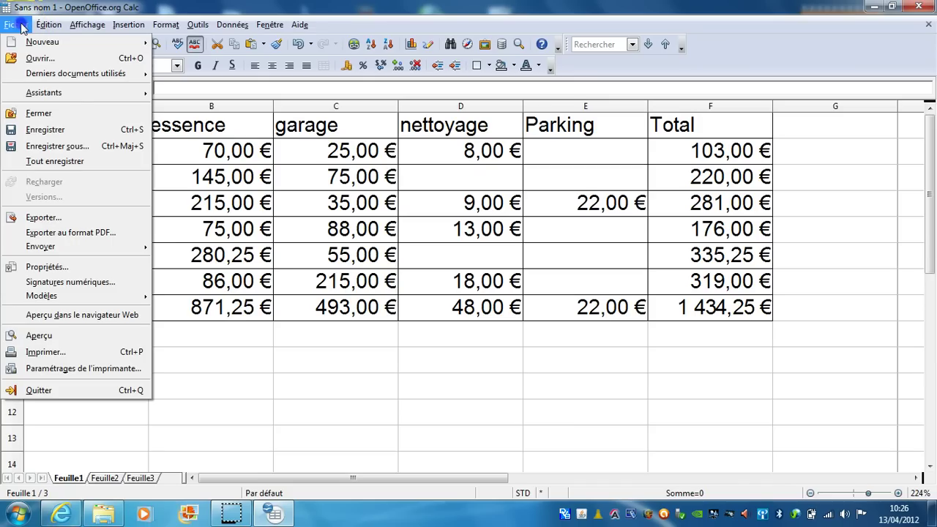
pyautogui.click(54, 147)
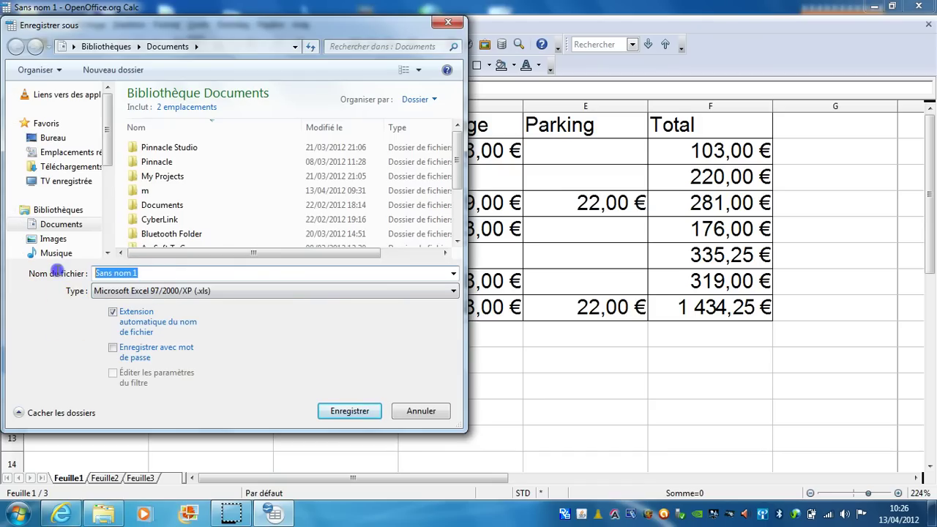
pyautogui.write('mon tableau')
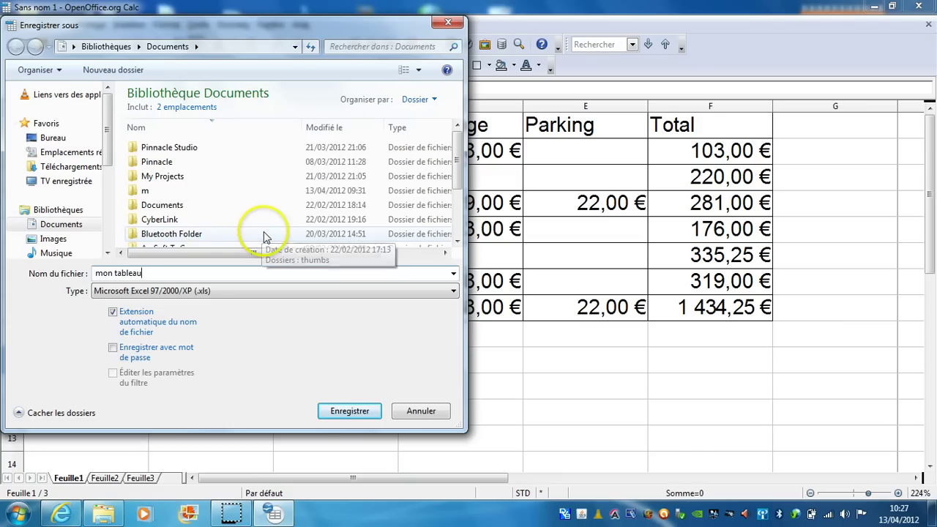
pyautogui.click(341, 412)
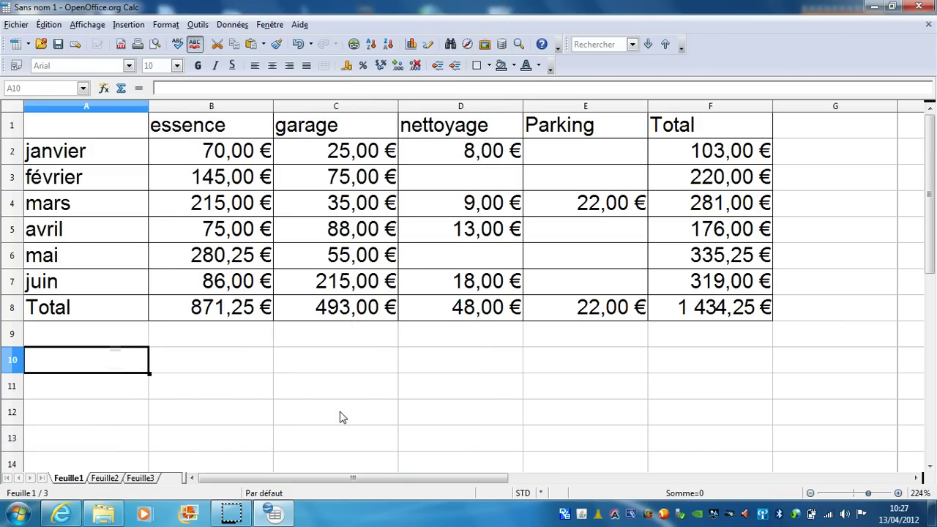